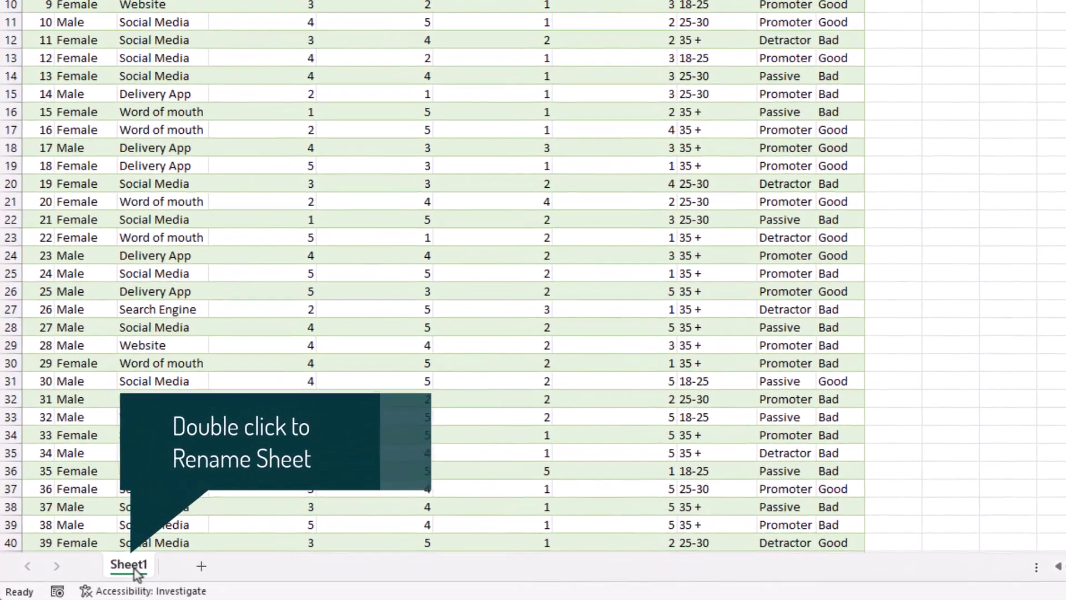
- Rename the existing sheet to Data and add a new sheet named Dashboard
double_click(81, 578)
type("Data")
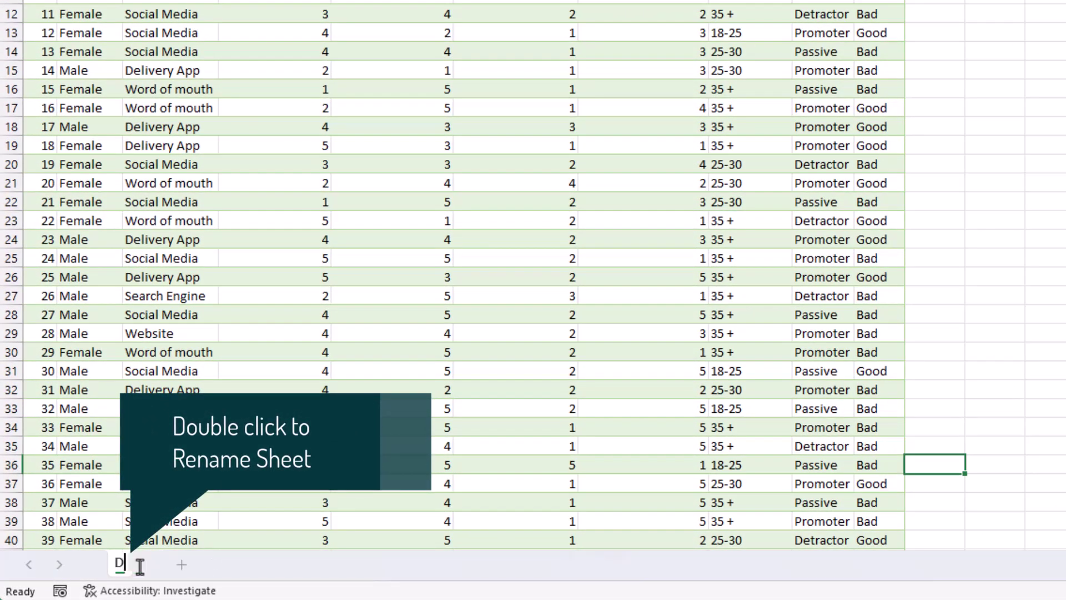
left_click(200, 565)
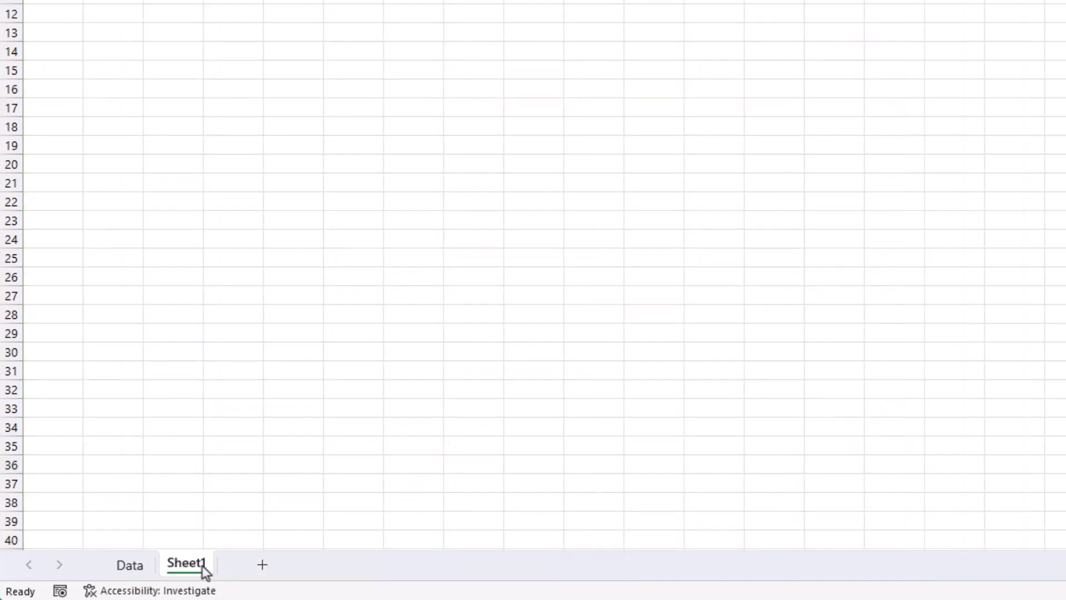
double_click(201, 566)
type("Dashboard")
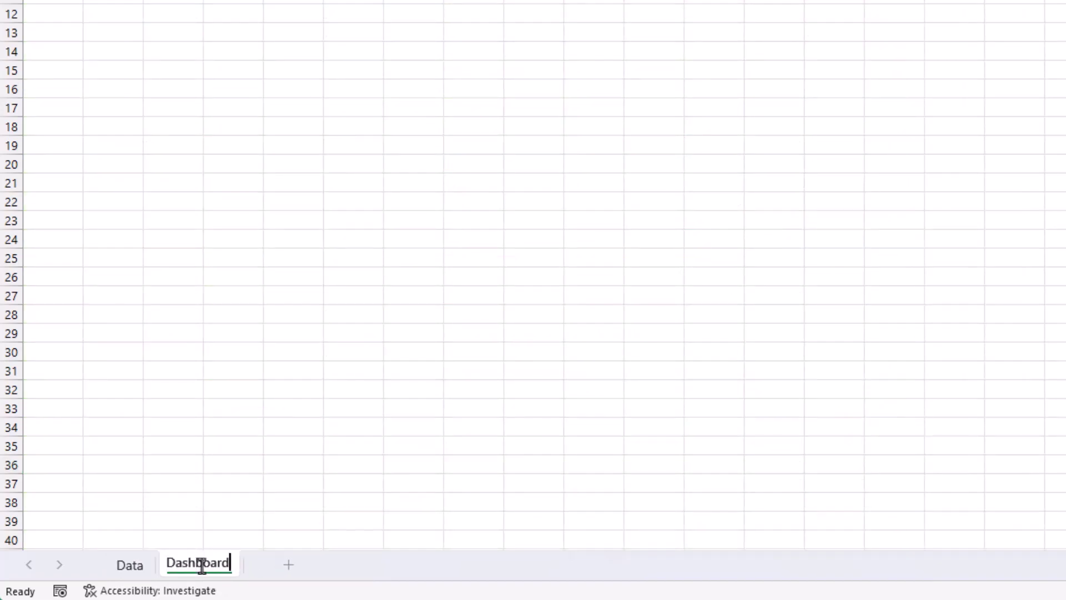
key("Return")
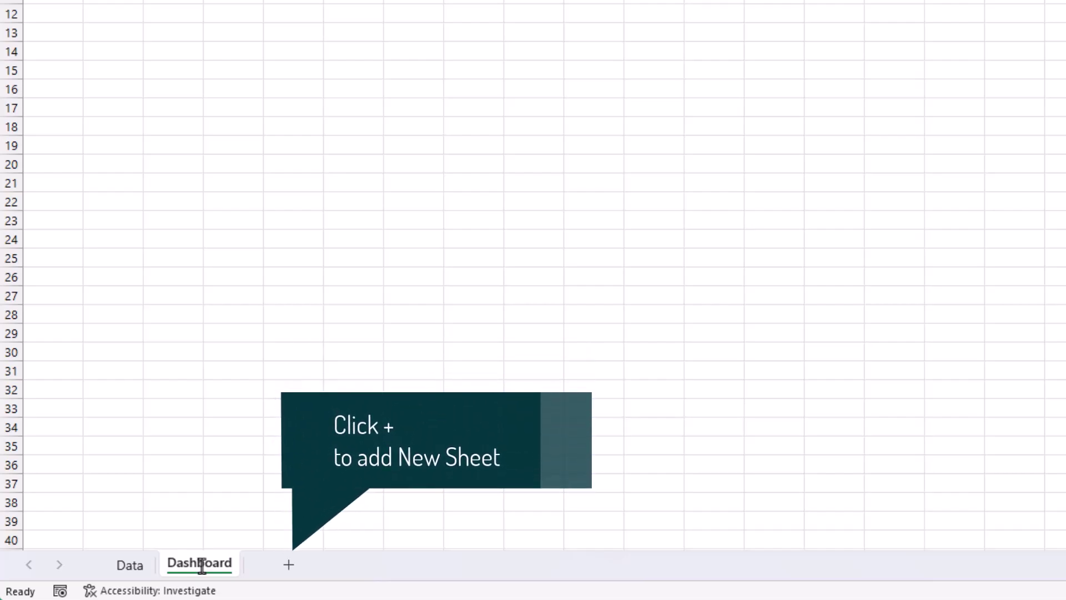
- Add two more sheets after Dashboard, naming them Customer and Feedback
left_click(292, 564)
double_click(292, 564)
type("Customer")
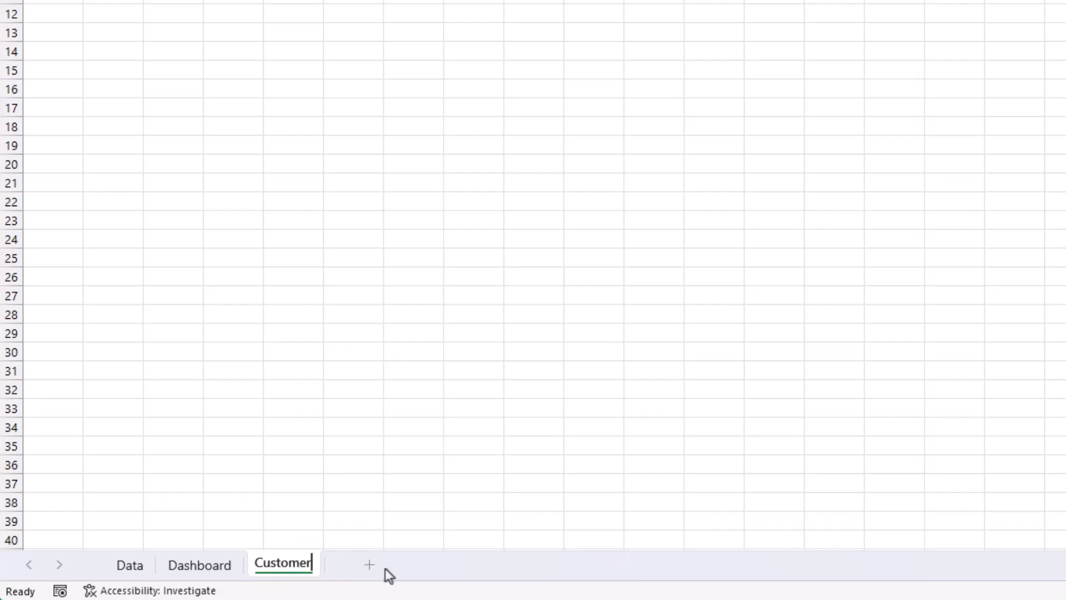
key("Return")
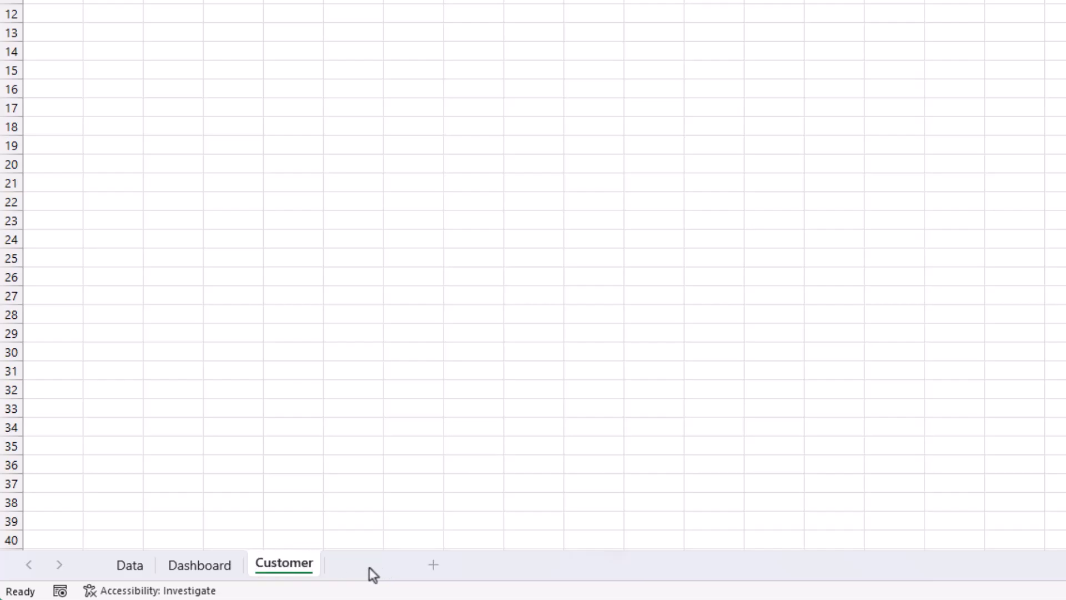
left_click(368, 568)
double_click(369, 567)
type("Feedback")
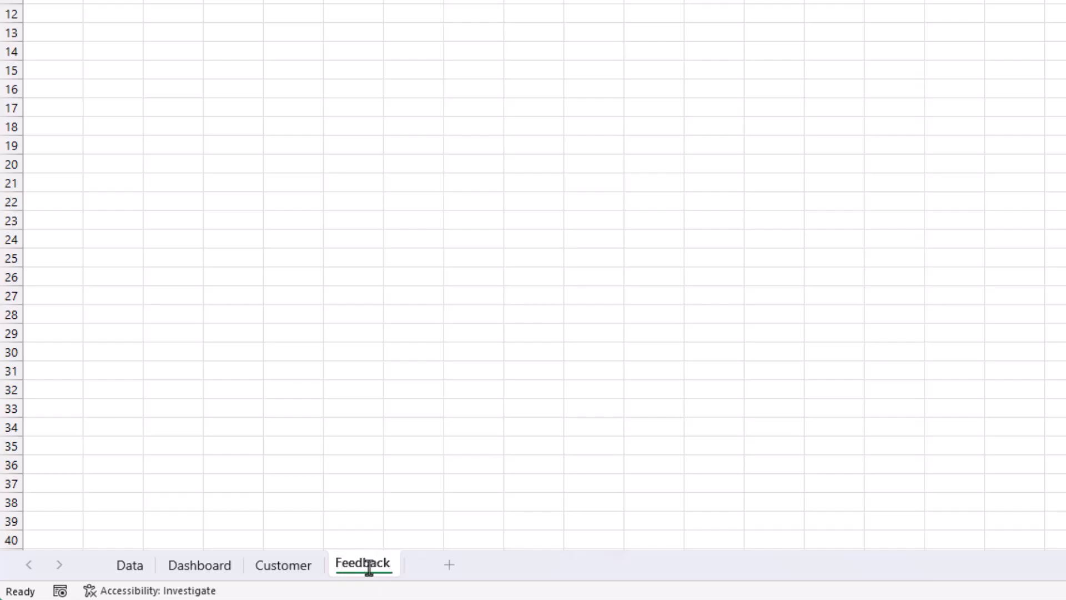
key("Return")
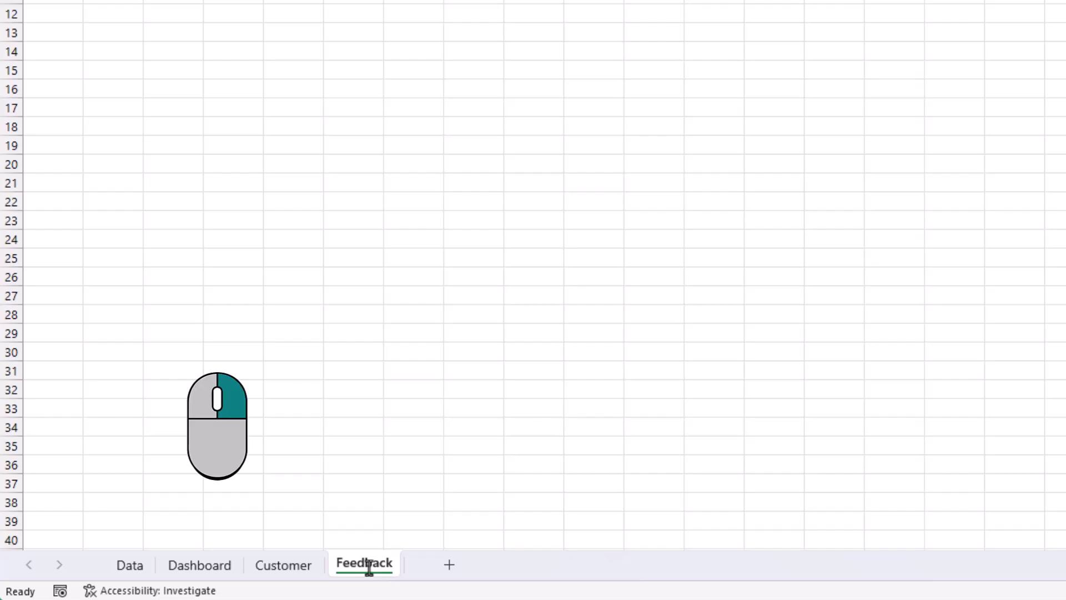
- Color the Customer and Feedback sheet tabs dark blue and the Dashboard tab dark red
right_click(303, 567)
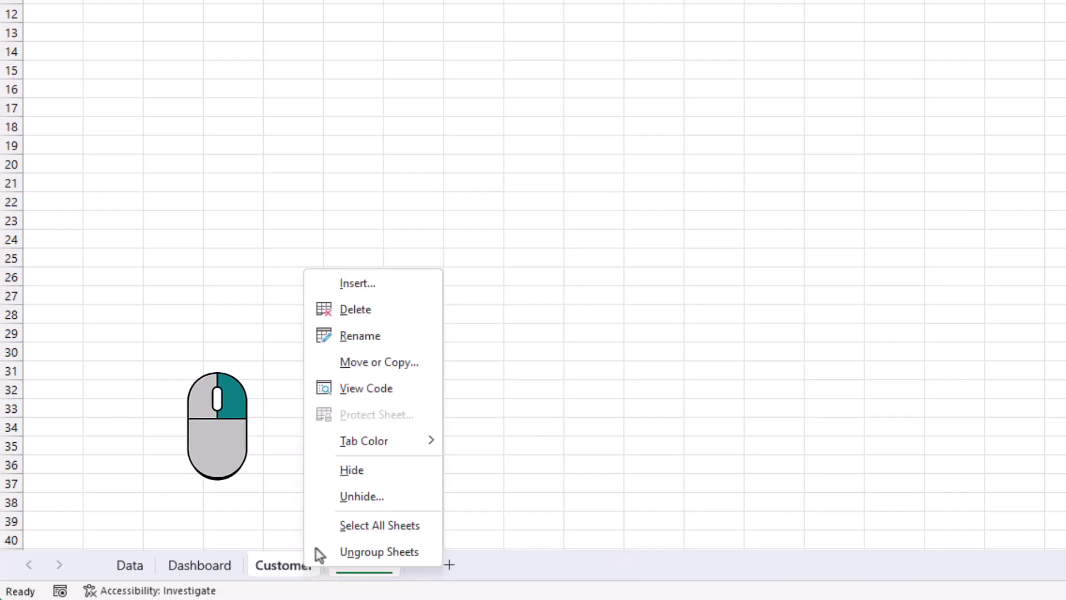
mouse_move(395, 443)
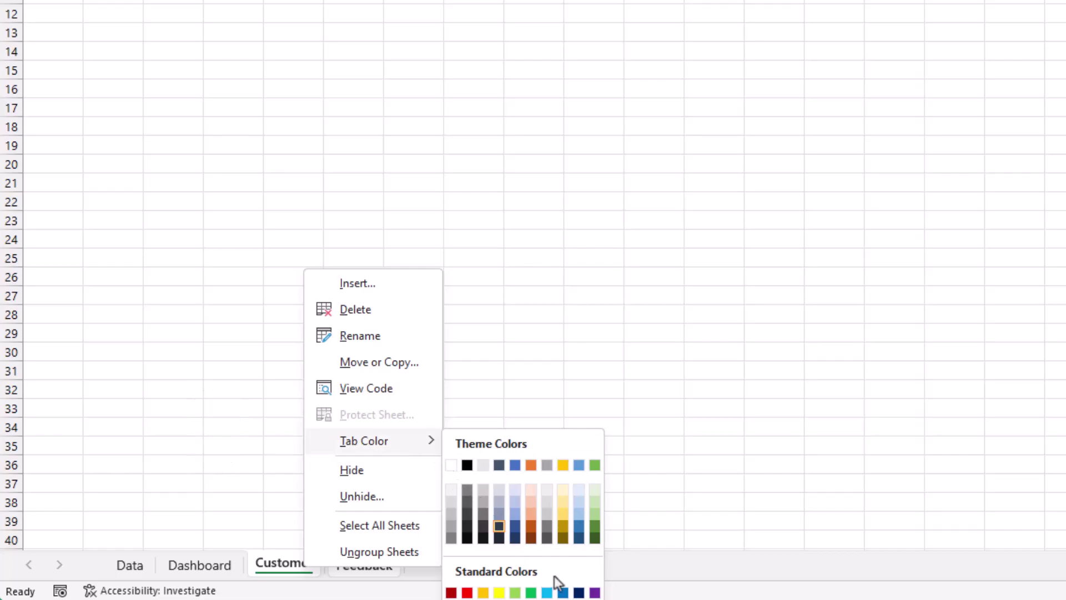
left_click(579, 593)
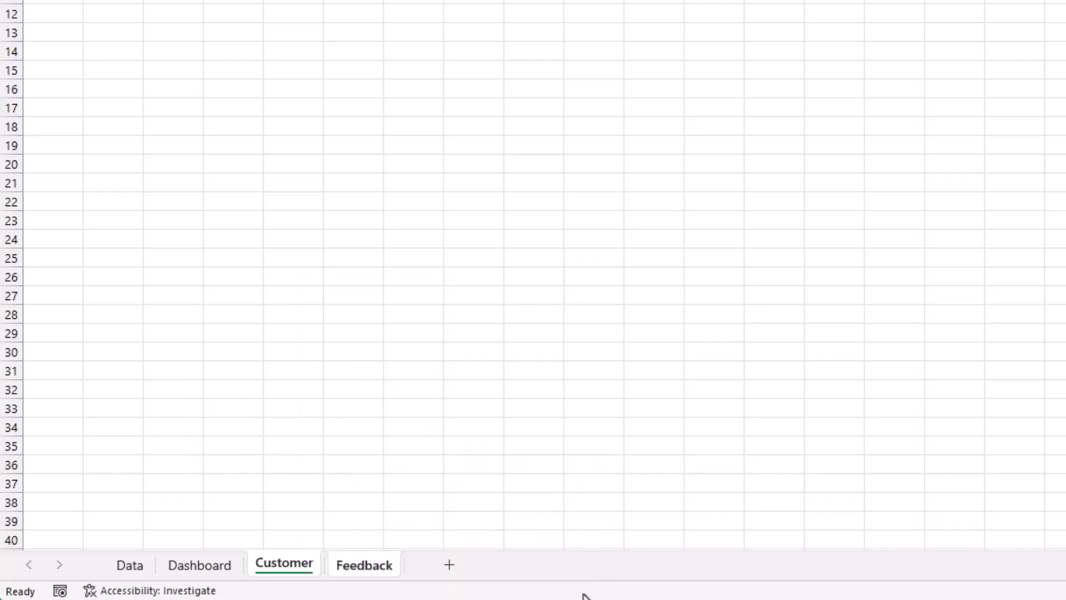
left_click(217, 572)
right_click(217, 573)
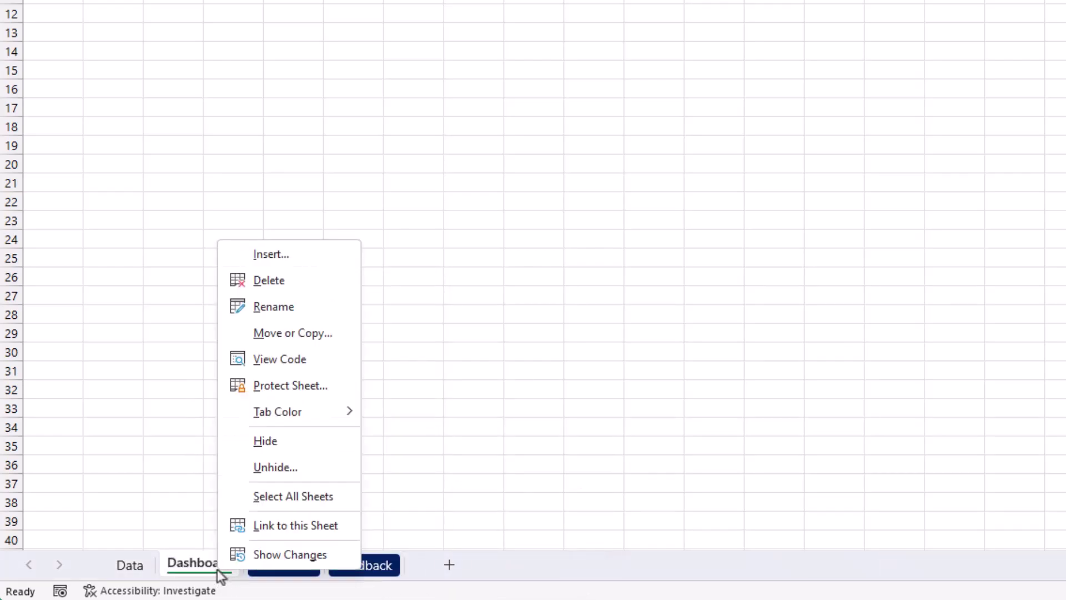
mouse_move(325, 411)
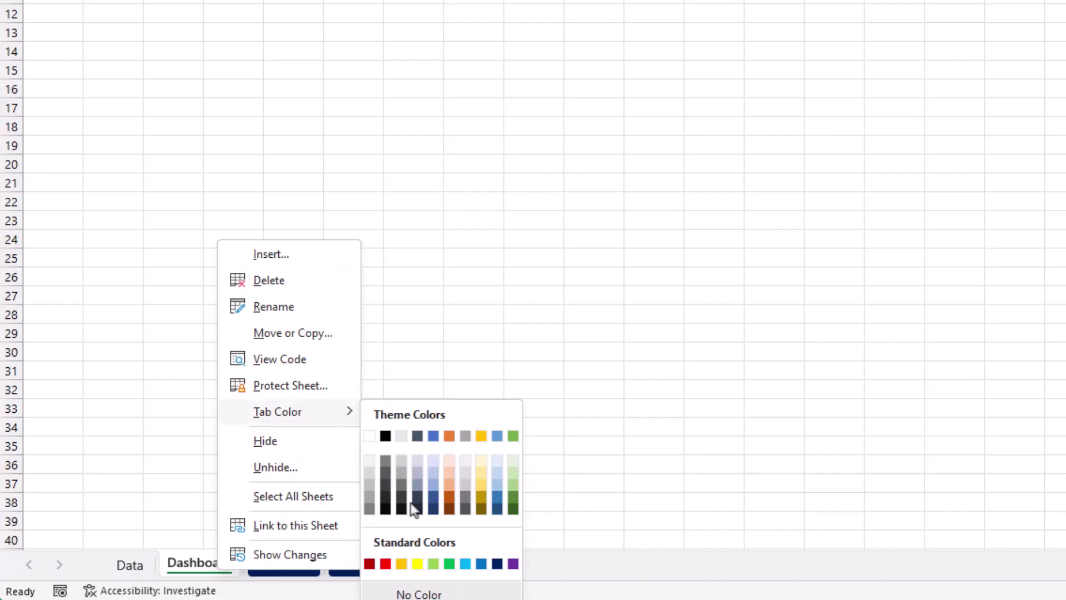
left_click(373, 564)
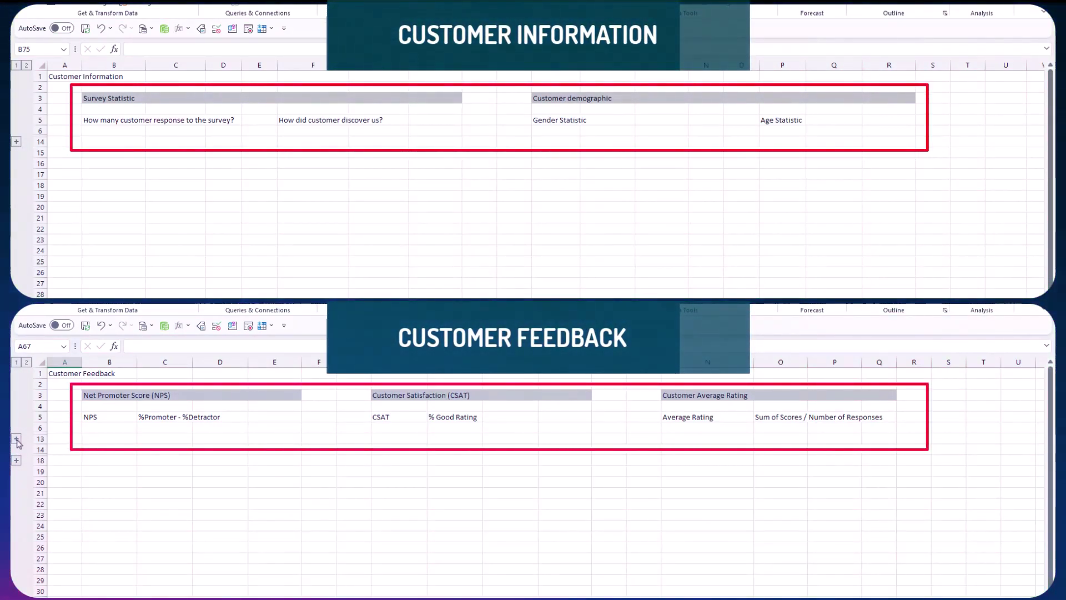
- Expand the collapsed row groups beneath the section headings on the Customer and Feedback sheets
left_click(17, 142)
left_click(17, 439)
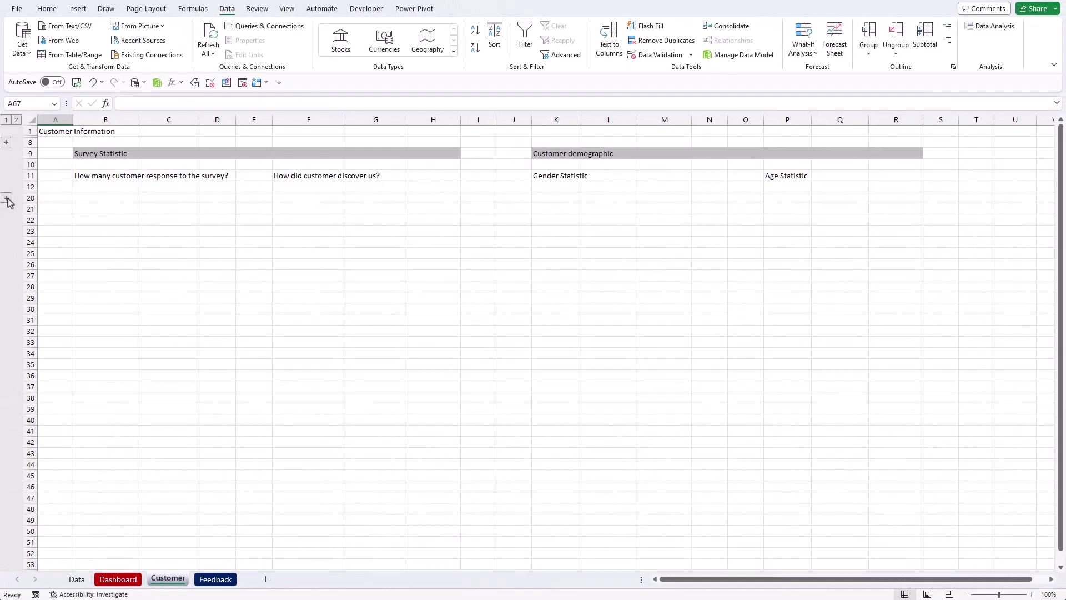
left_click(7, 198)
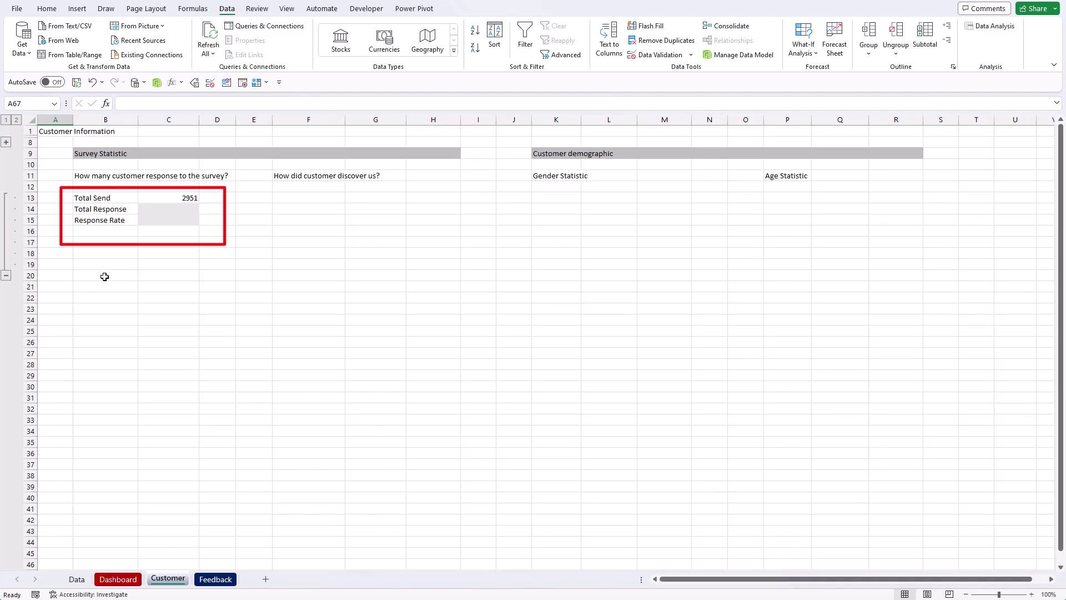
left_click(104, 276)
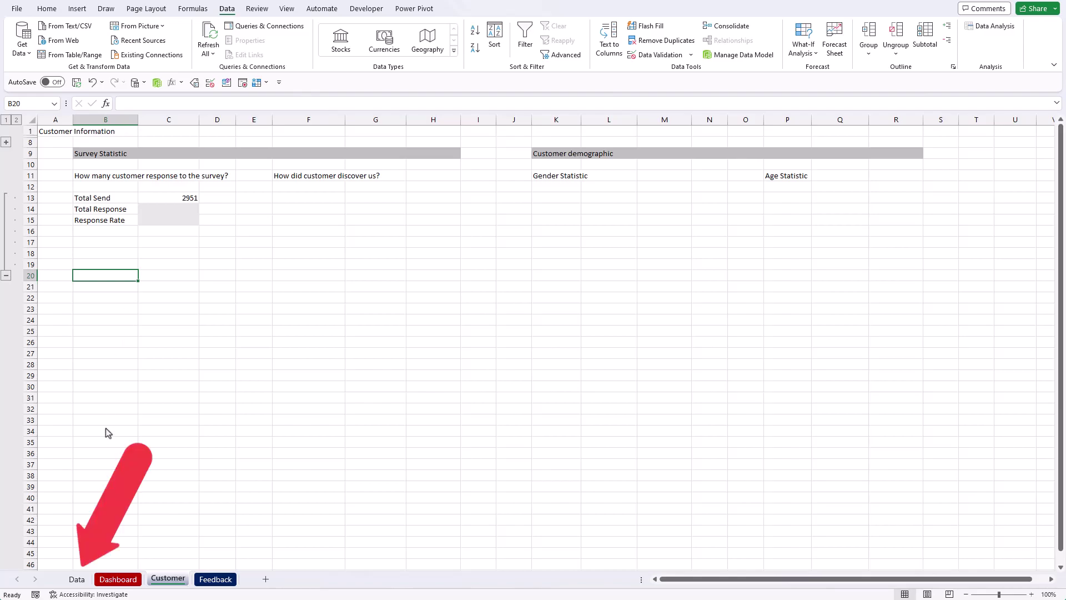
- Create a PivotTable from the Feedback table on the Data sheet, placing it in cell B22 of the existing Customer worksheet
left_click(78, 579)
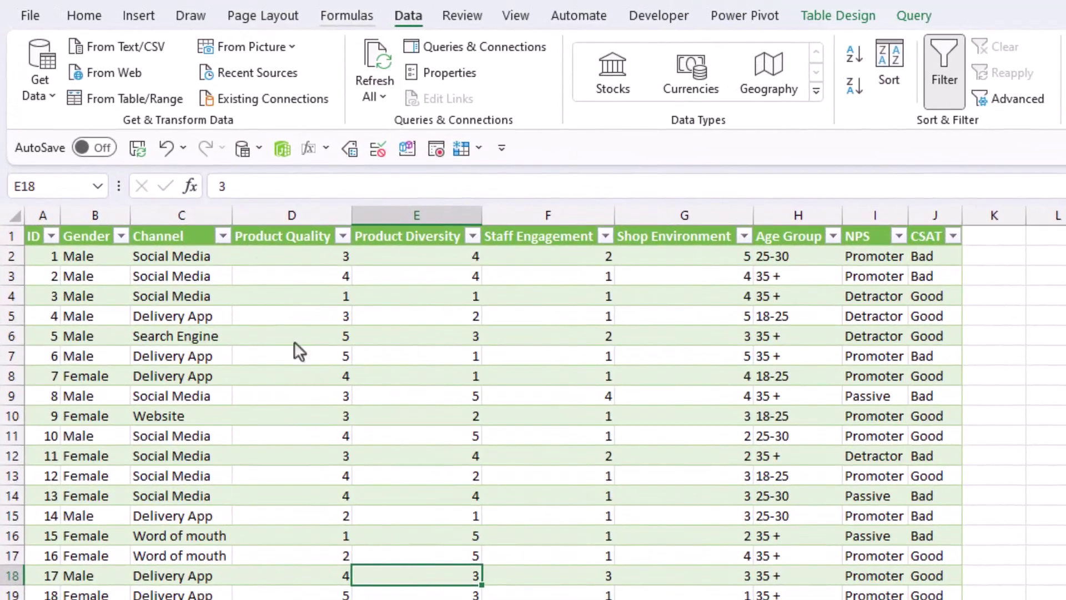
left_click(139, 15)
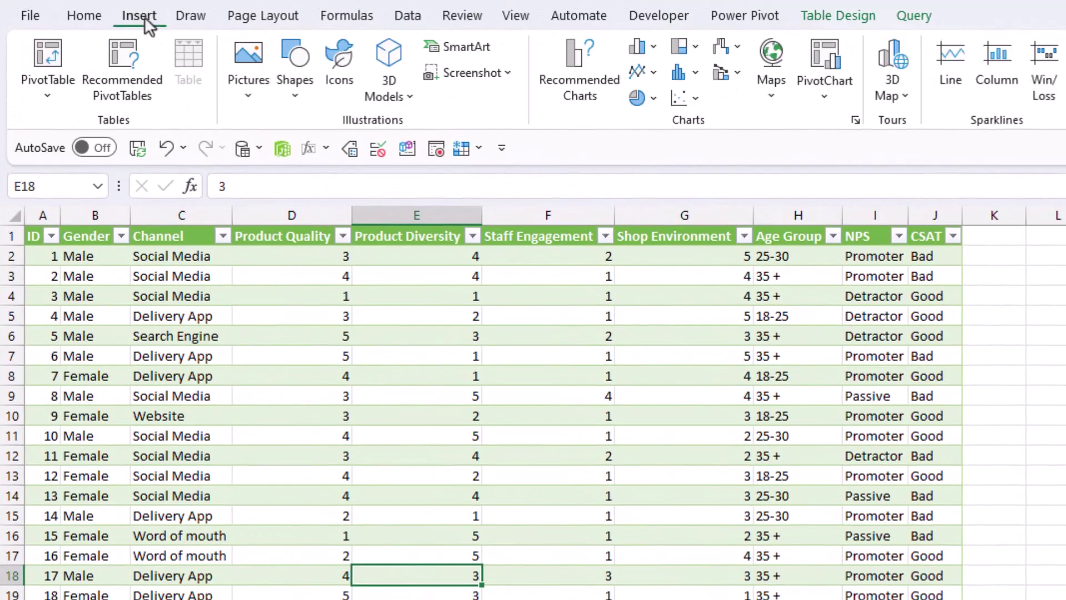
left_click(45, 99)
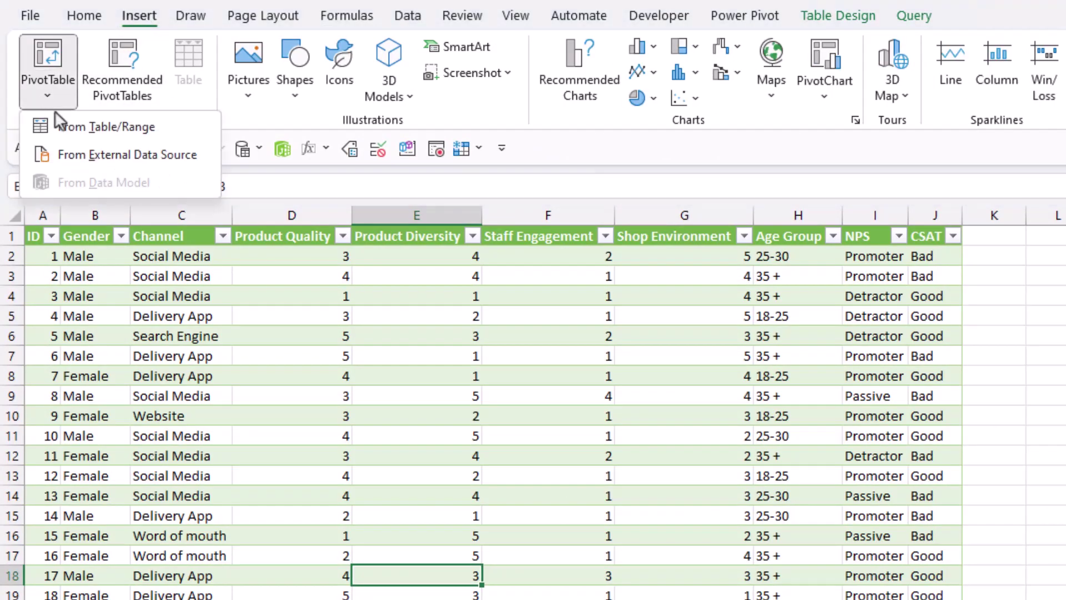
left_click(100, 127)
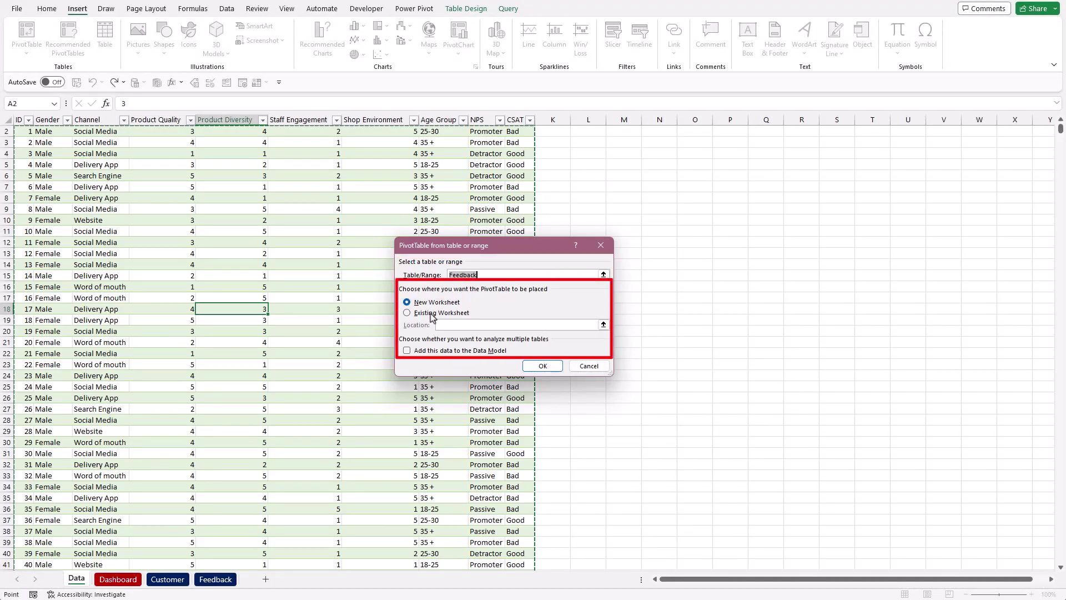
left_click(434, 313)
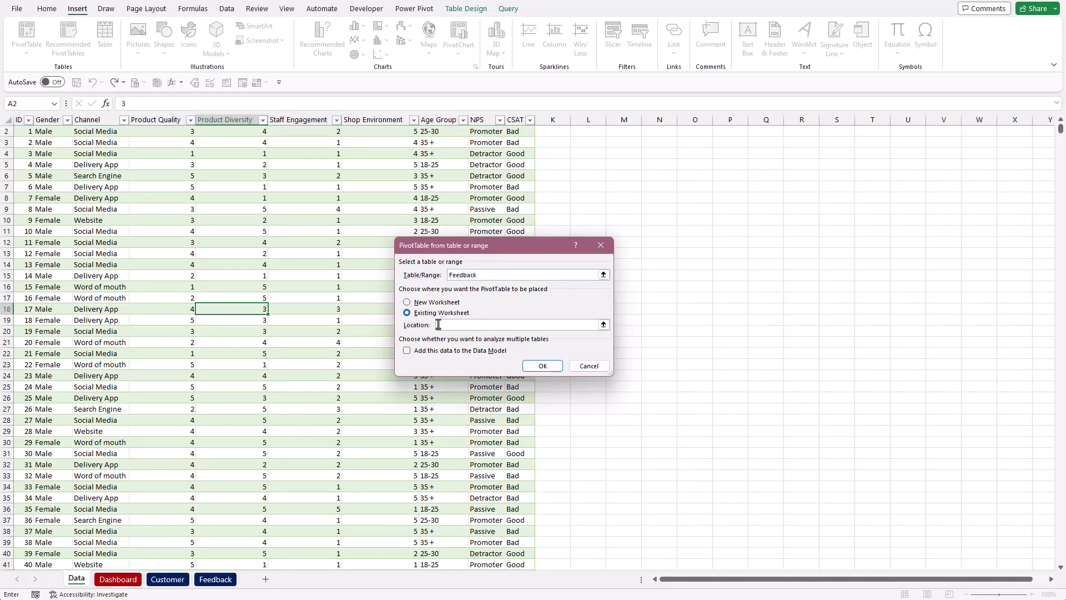
left_click(167, 579)
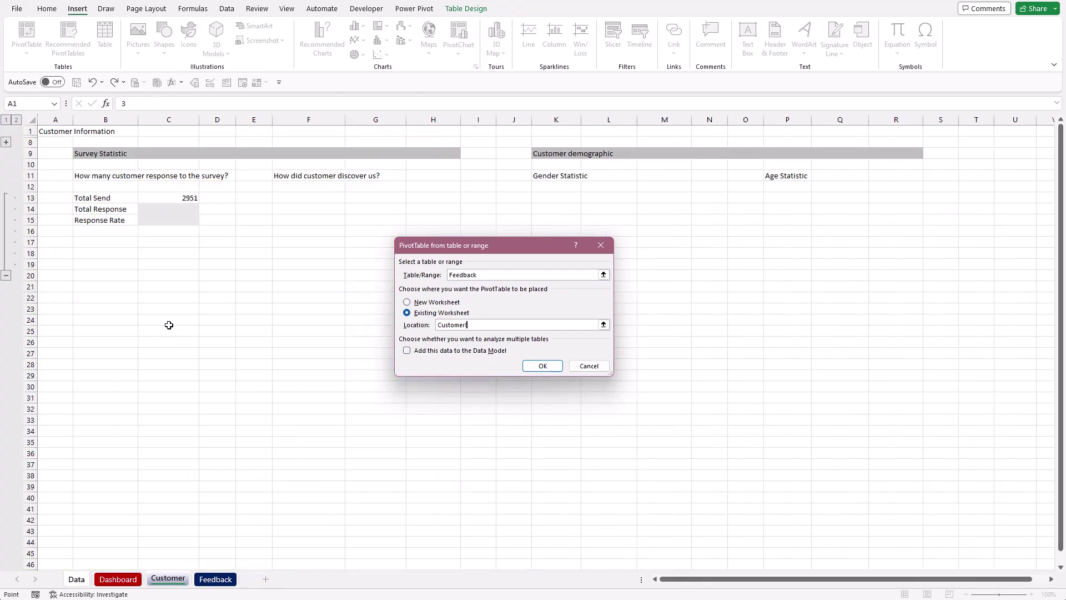
left_click(93, 300)
left_click(542, 366)
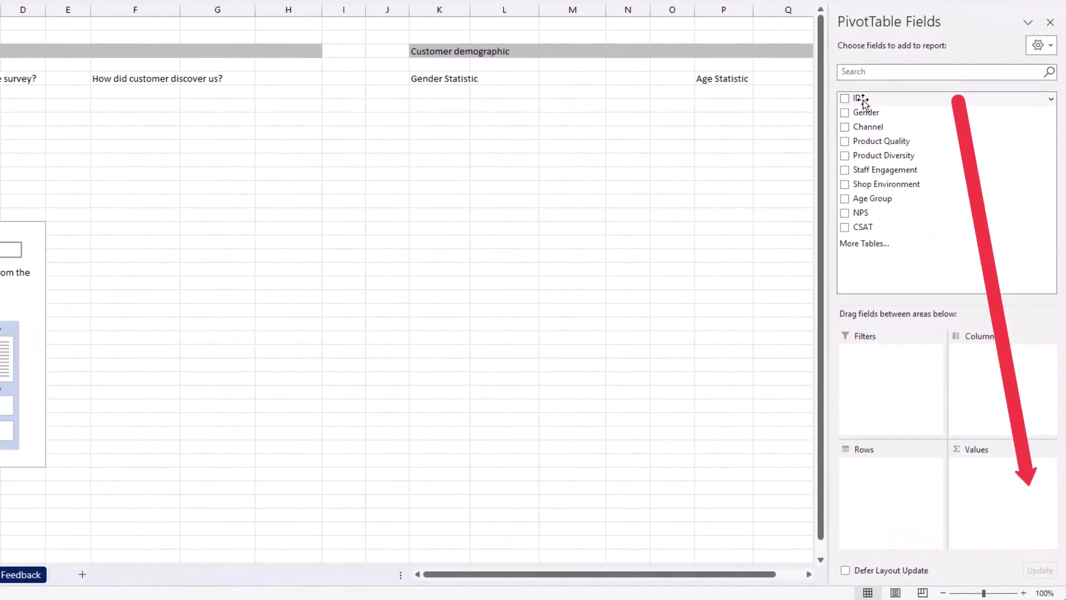
- Add the ID field to the PivotTable's values and summarize it by Count
left_click_drag(862, 103, 981, 479)
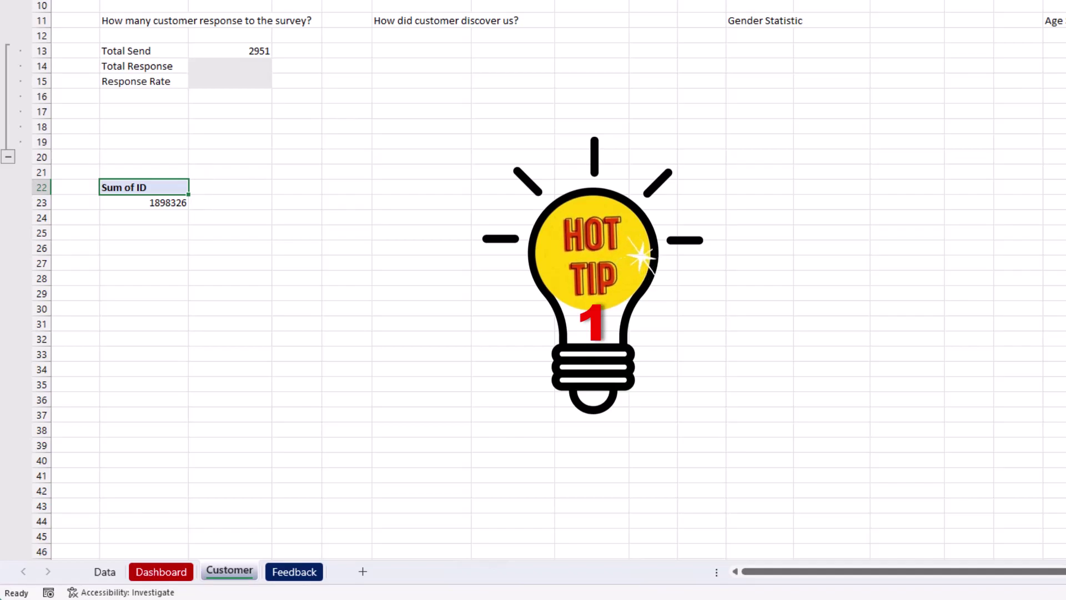
left_click(152, 203)
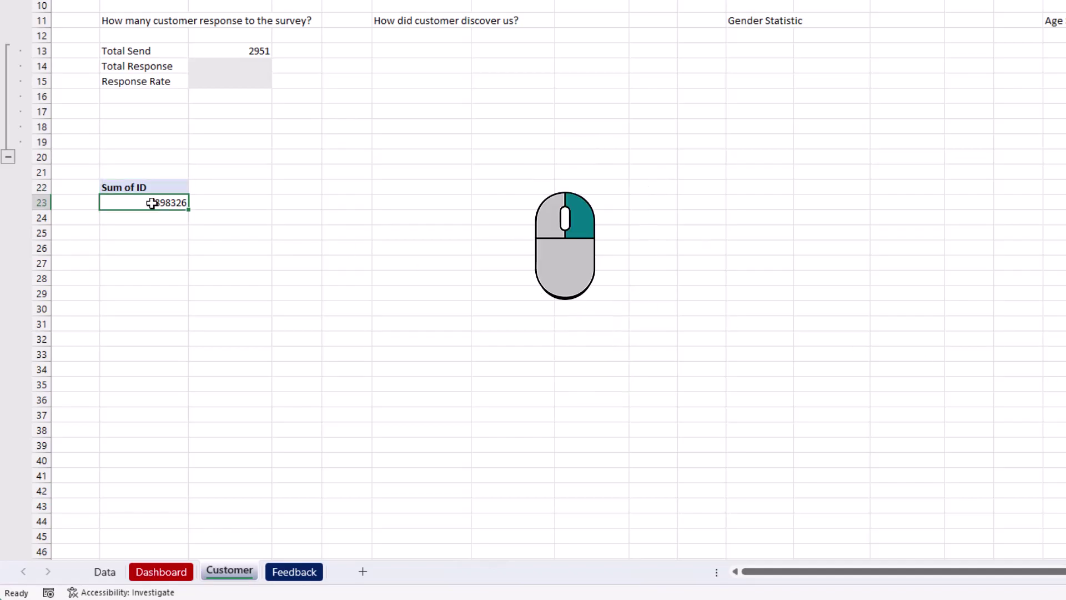
right_click(152, 203)
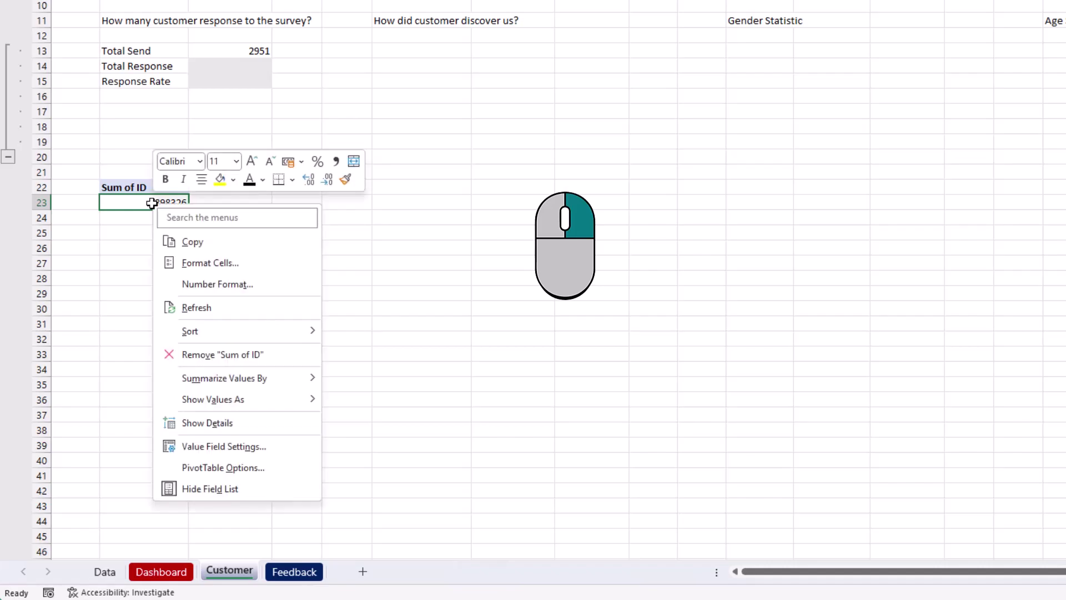
left_click(242, 447)
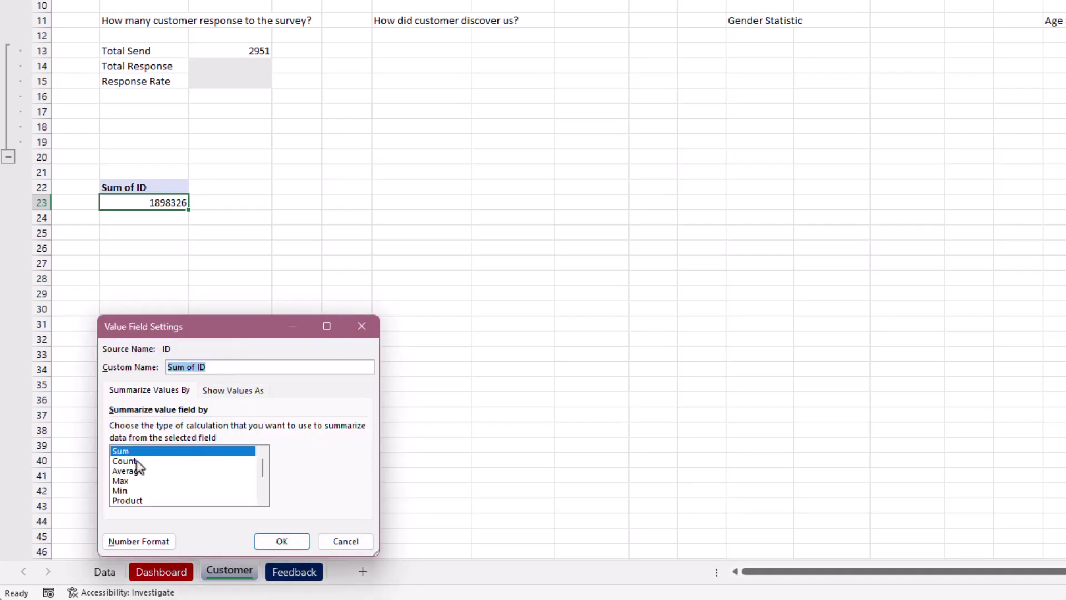
left_click(189, 461)
left_click(264, 540)
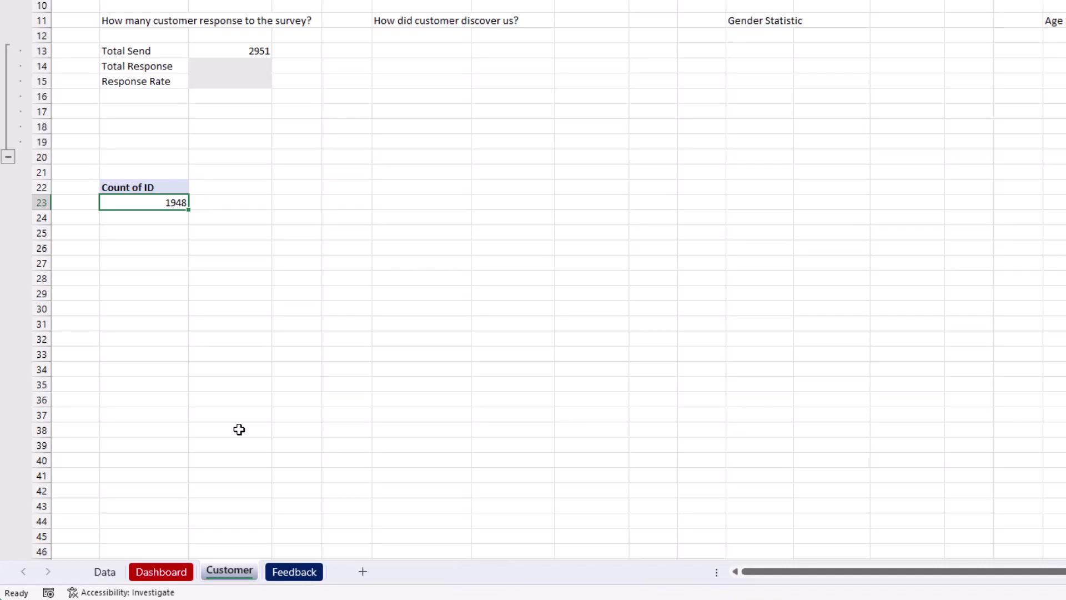
- Link the Total Response cell C14 to the PivotTable's Count of ID value with =GETPIVOTDATA("ID",$B$22)
left_click(219, 68)
type("=")
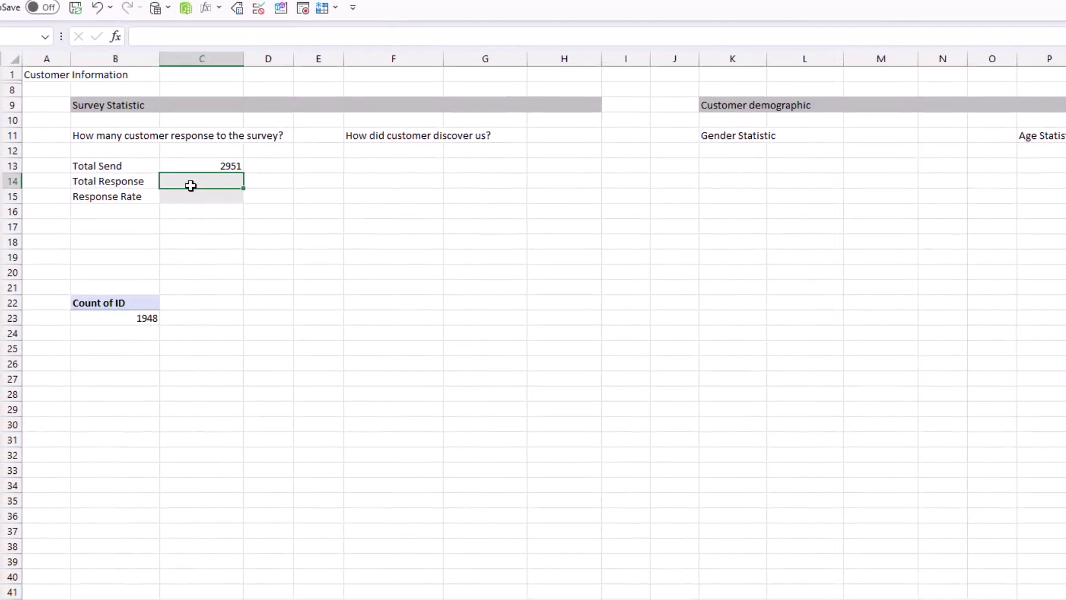
left_click(121, 320)
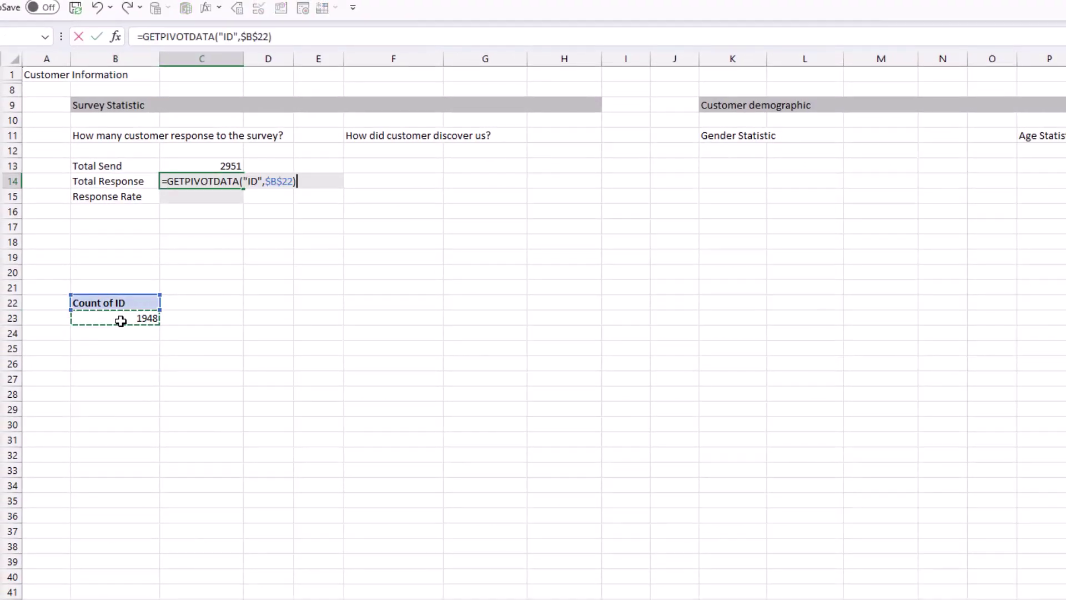
key("Return")
- Calculate the Response Rate in C15 with =C14/C13 and format it as a whole percentage
type("=")
key("Up")
type("/")
key("Up")
key("Up")
key("Return")
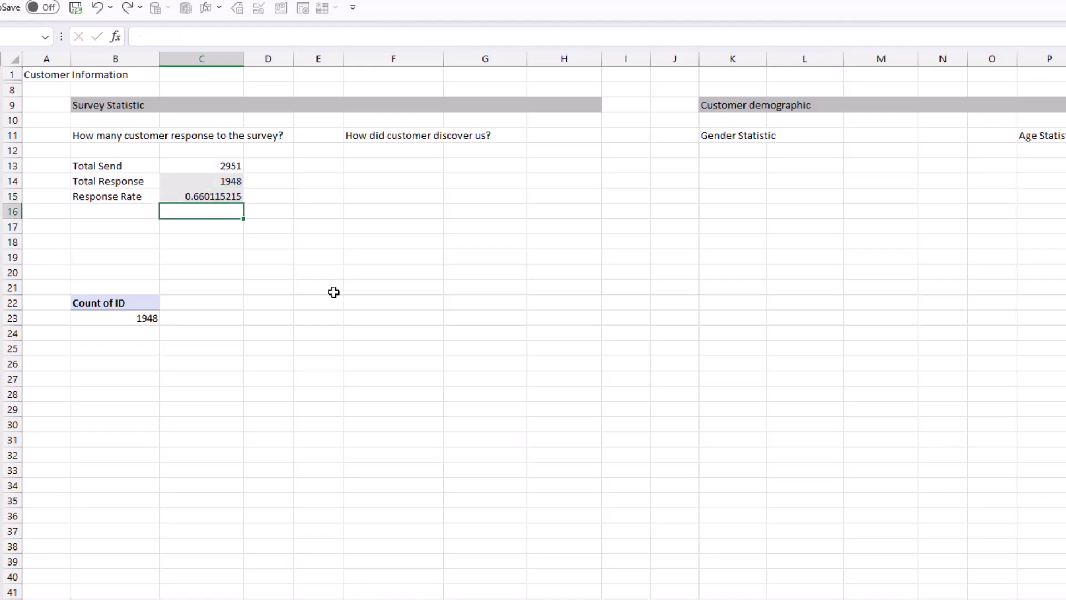
key("Up")
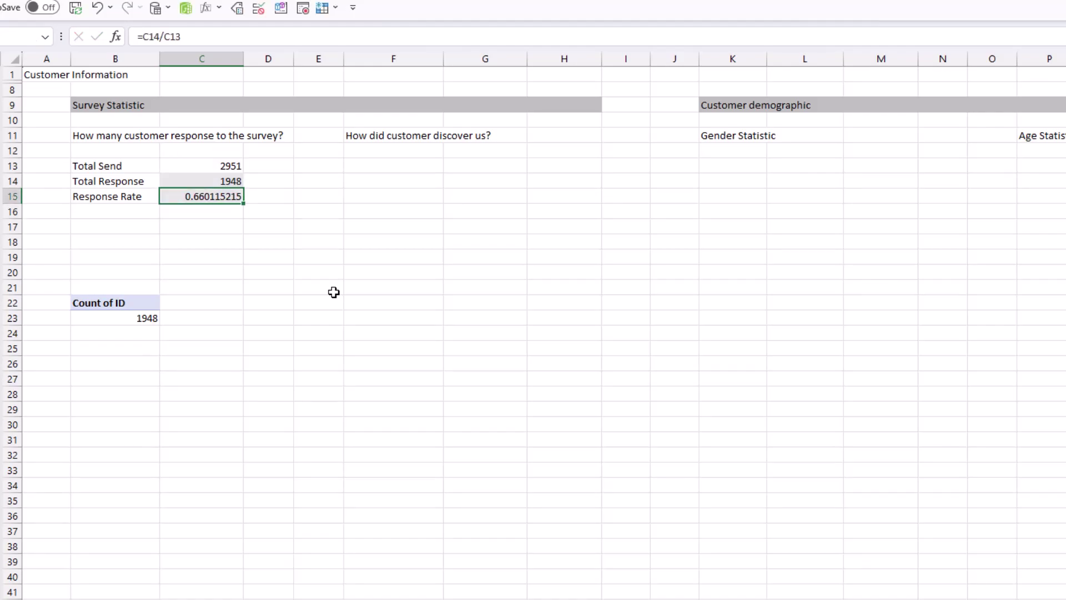
key("ctrl+shift+5")
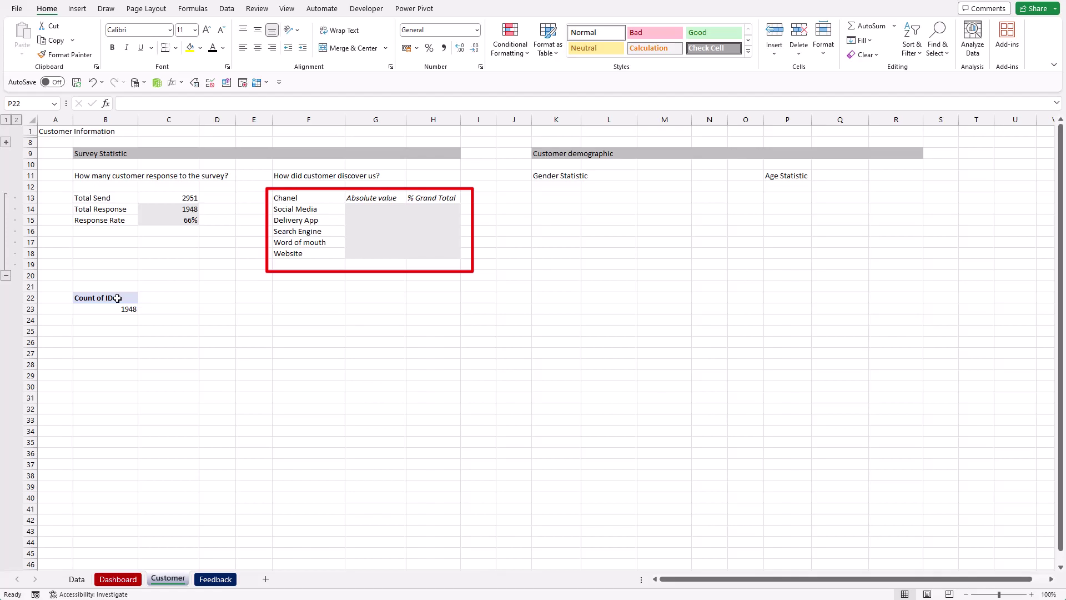
- Copy the Count of ID PivotTable from B22 to F22 and add Channel to the copy's rows
left_click_drag(117, 298, 119, 308)
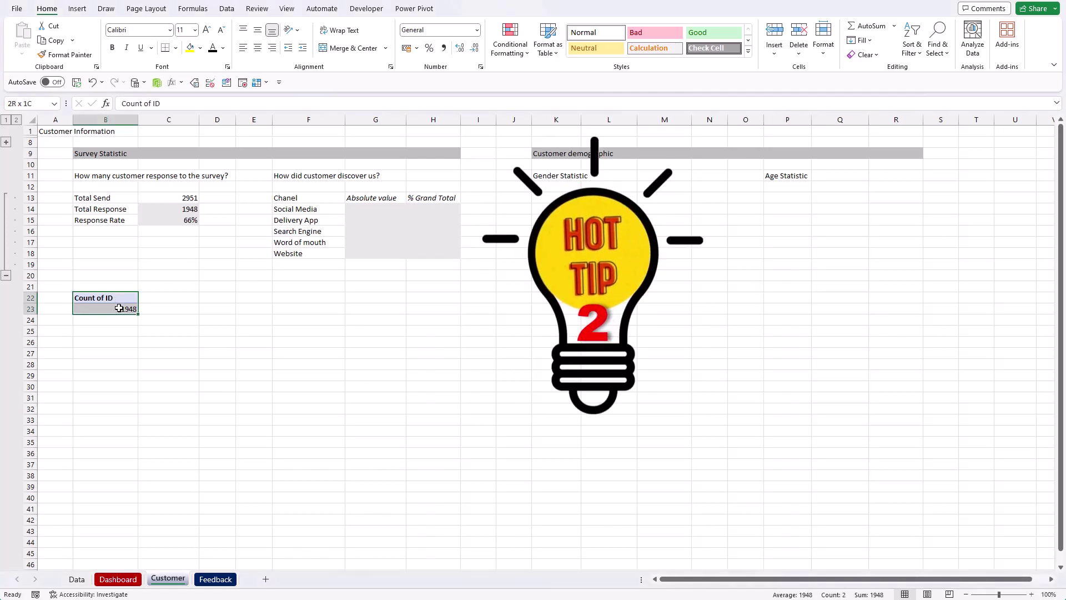
key("ctrl+c")
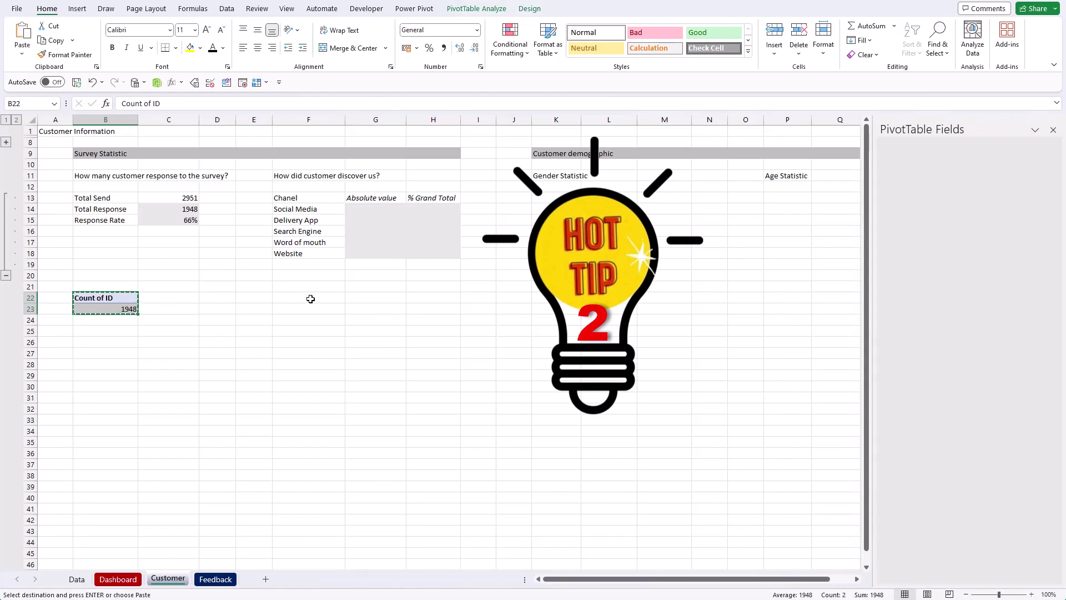
left_click(310, 298)
key("ctrl+v")
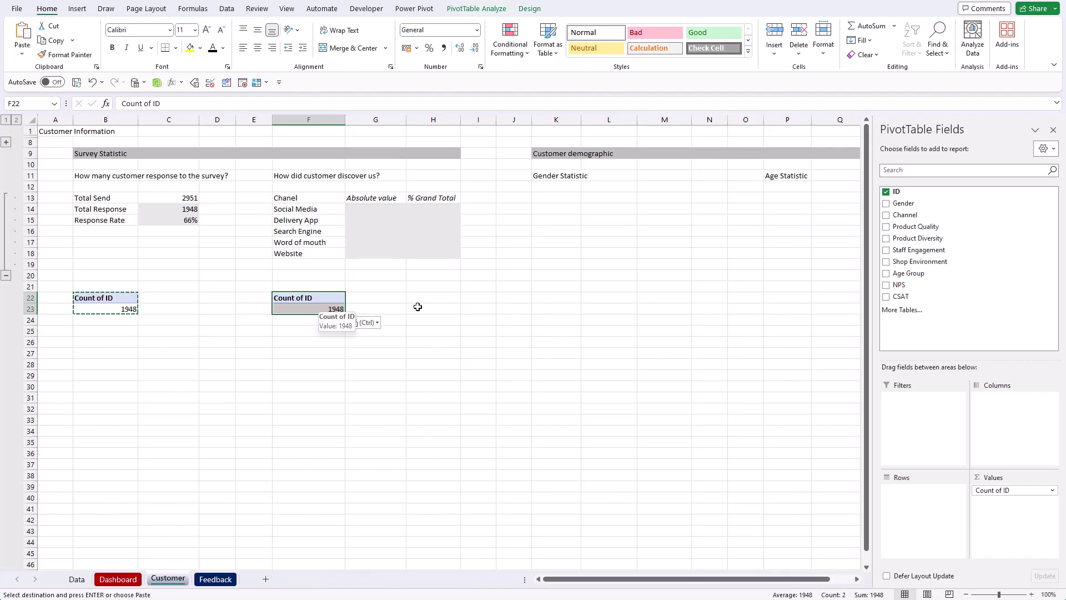
left_click_drag(913, 220, 933, 498)
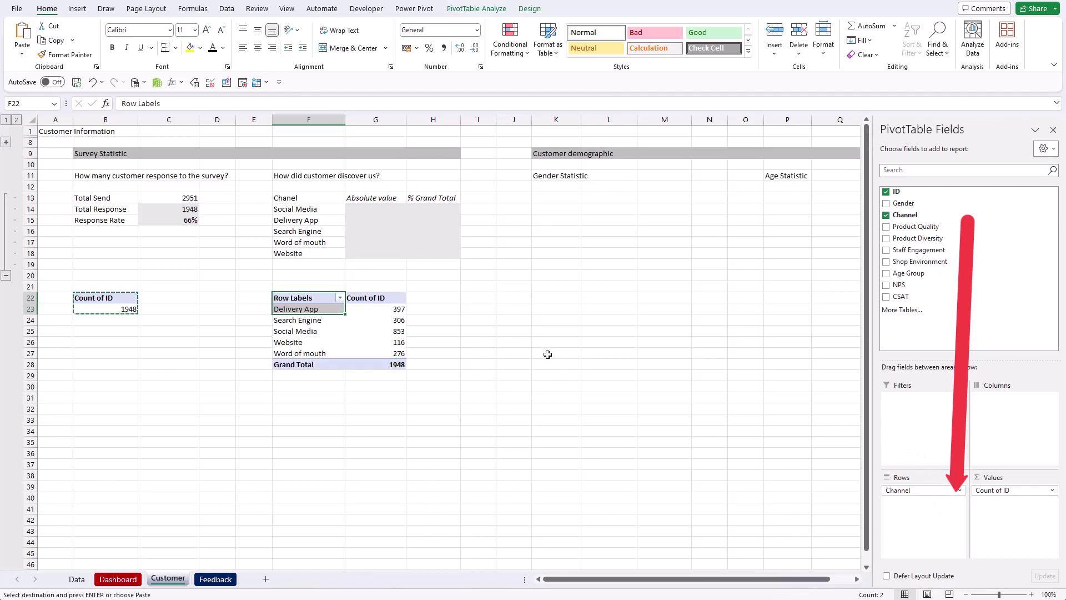
left_click(395, 310)
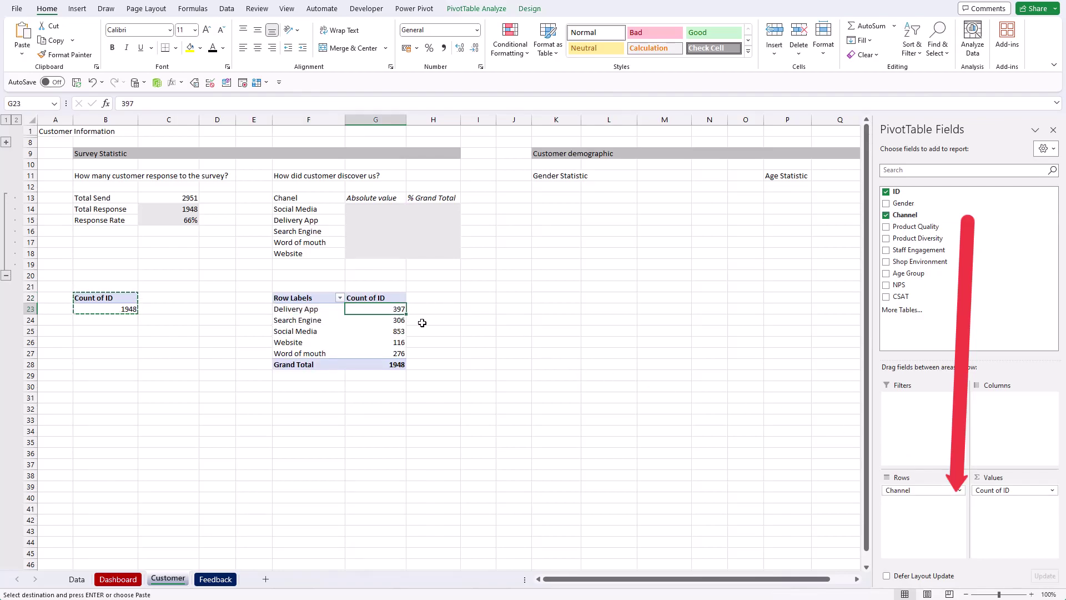
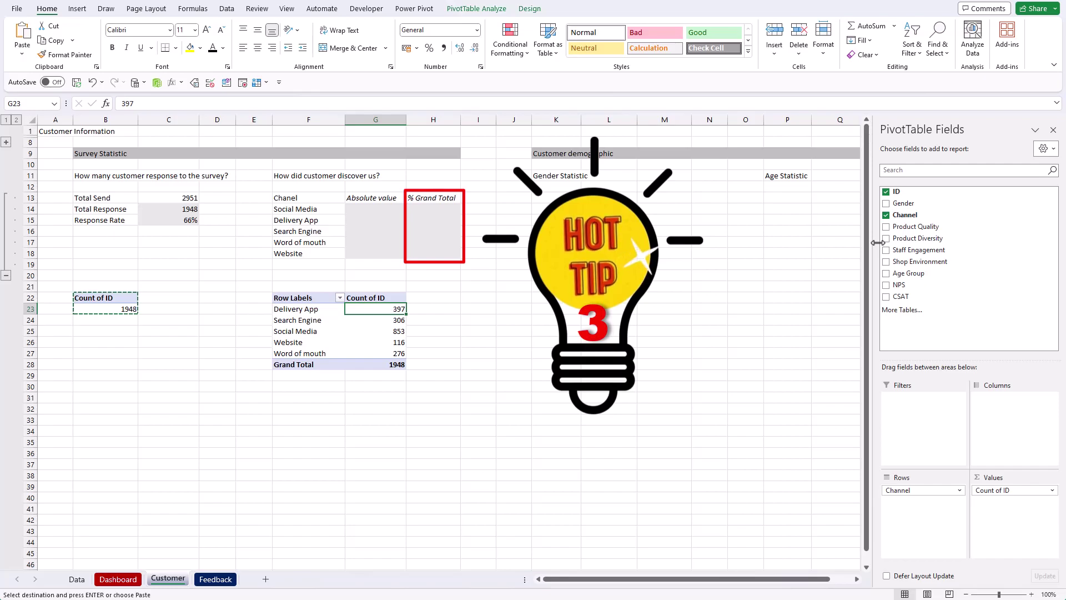
- Add ID to the channel PivotTable's values a second time, summarized by Count and shown as % of Grand Total
left_click_drag(911, 196, 1016, 504)
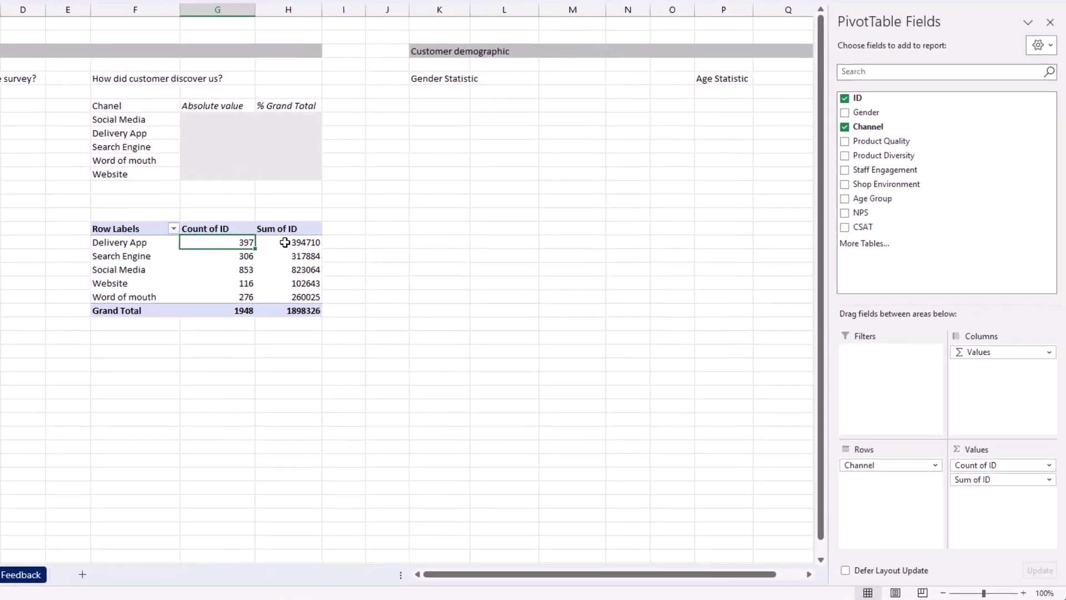
right_click(430, 309)
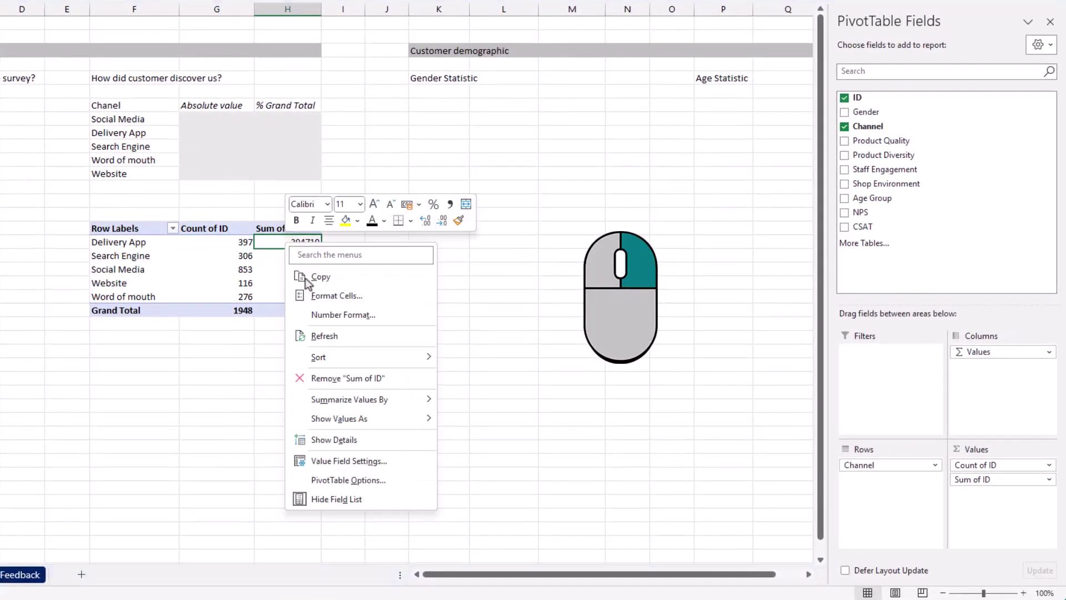
left_click(395, 464)
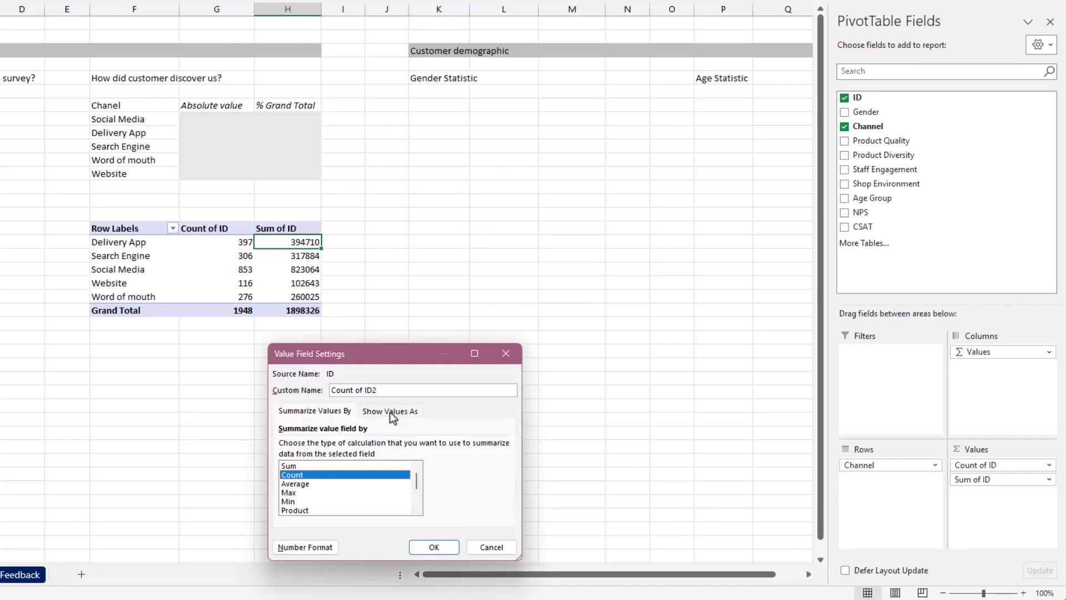
left_click(390, 412)
left_click(455, 444)
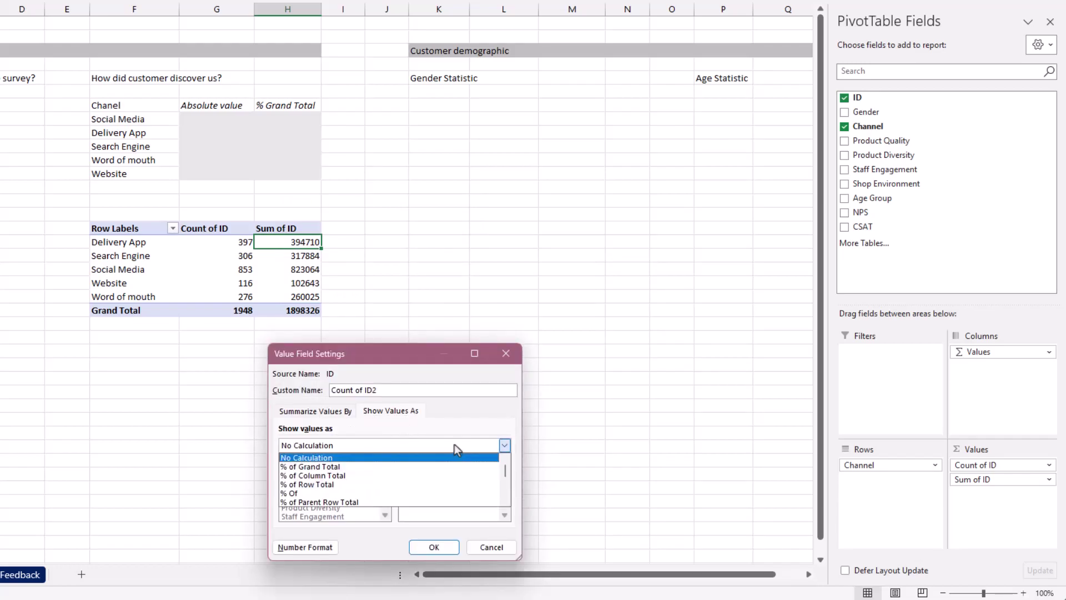
left_click(352, 467)
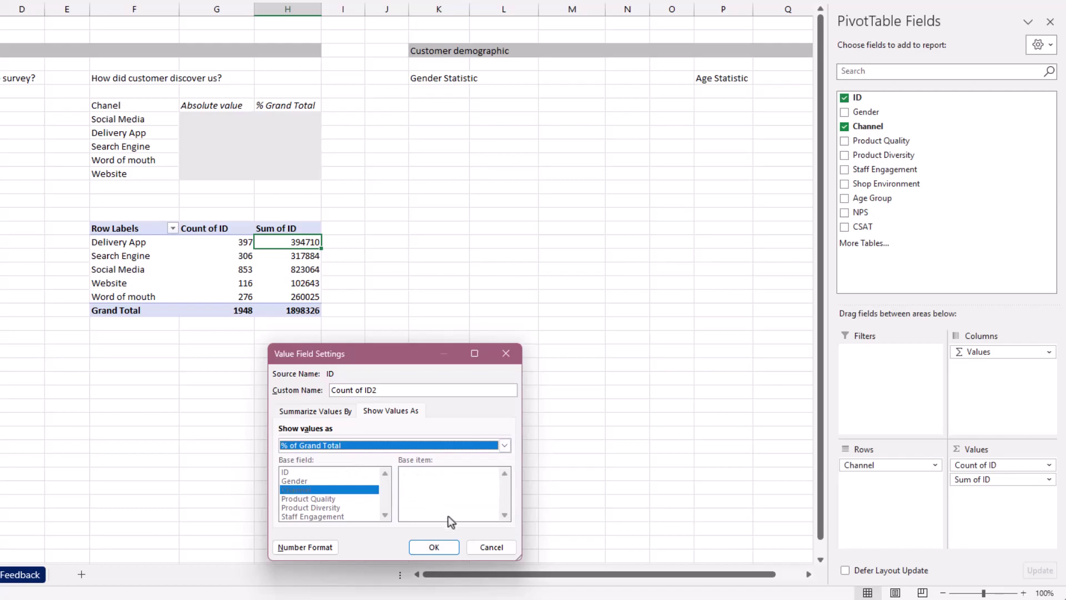
left_click(434, 548)
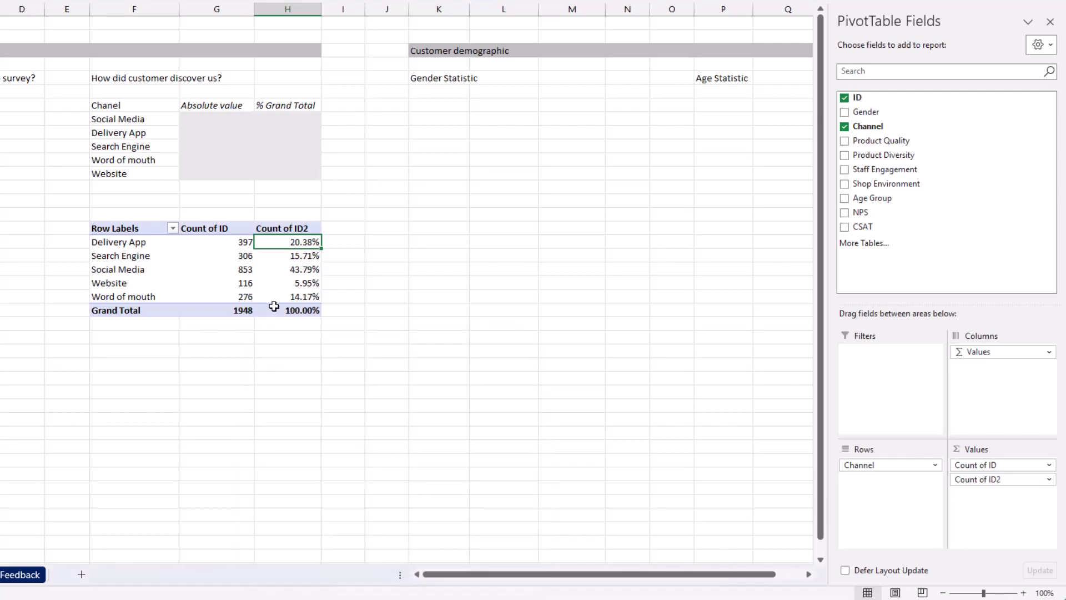
- Rename the channel PivotTable's percentage column header to %
left_click(286, 229)
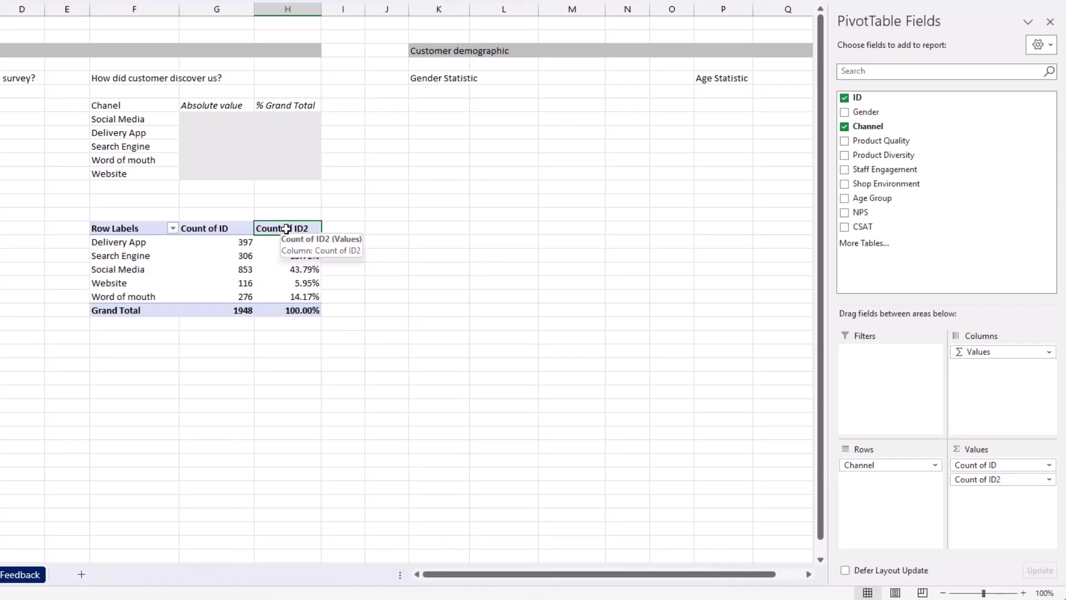
type("%")
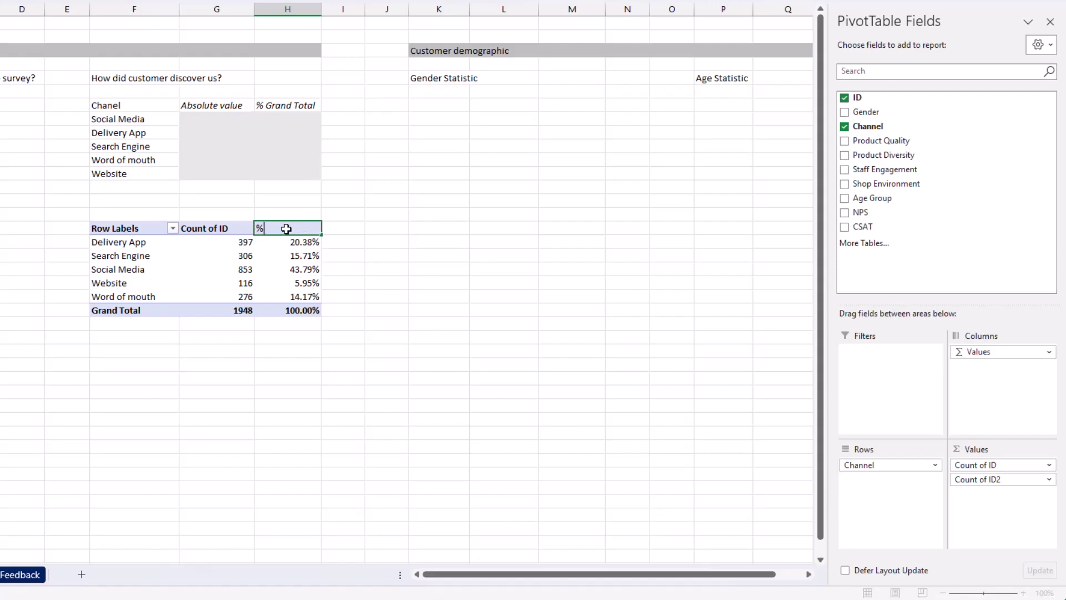
key("Return")
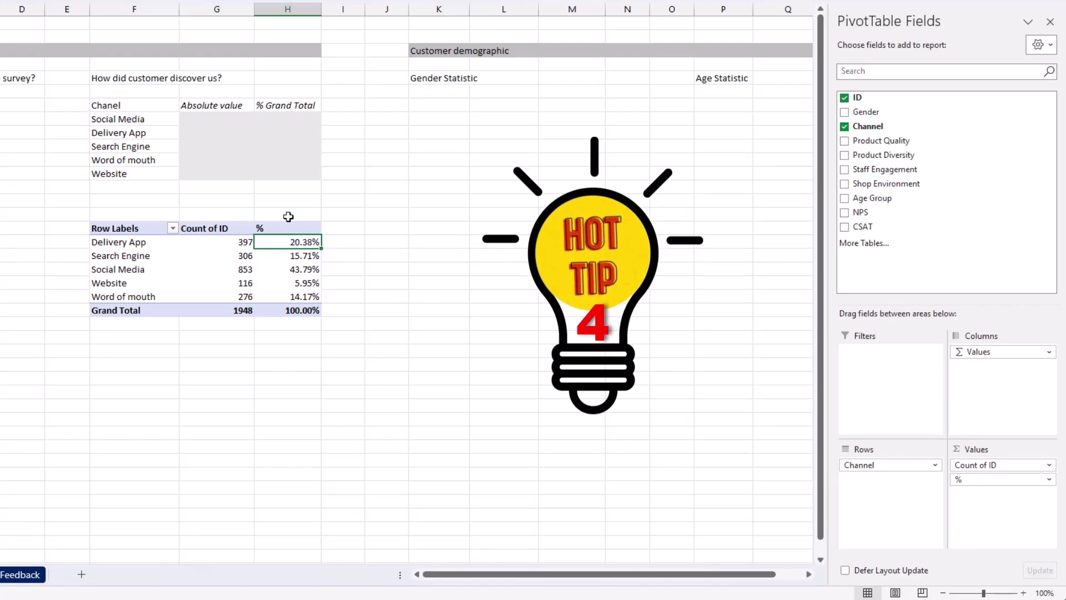
- Sort the channel PivotTable's rows in descending order by Count of ID
left_click(174, 229)
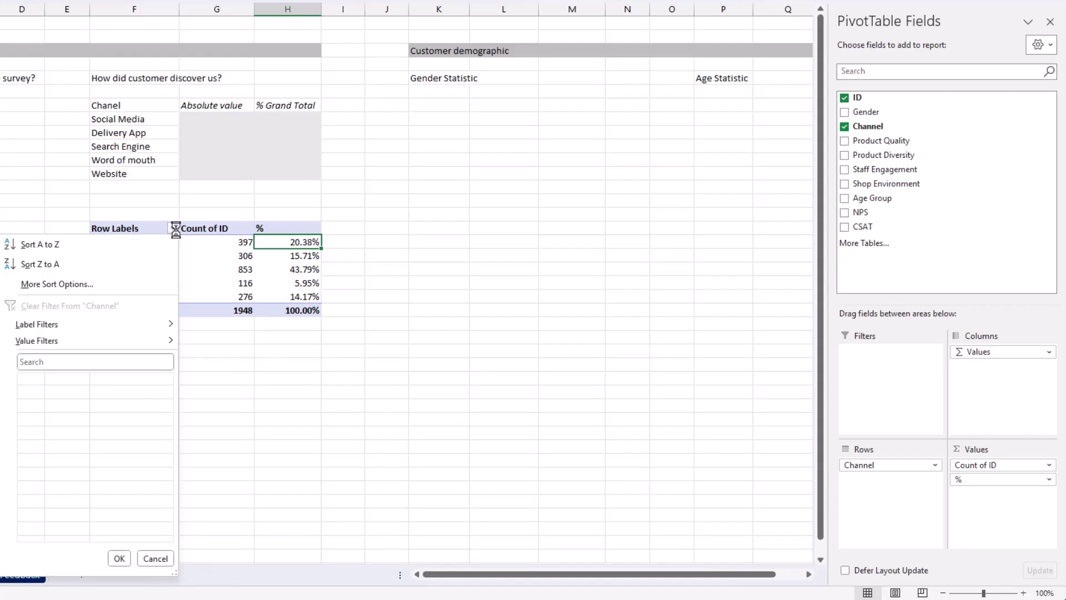
left_click(128, 285)
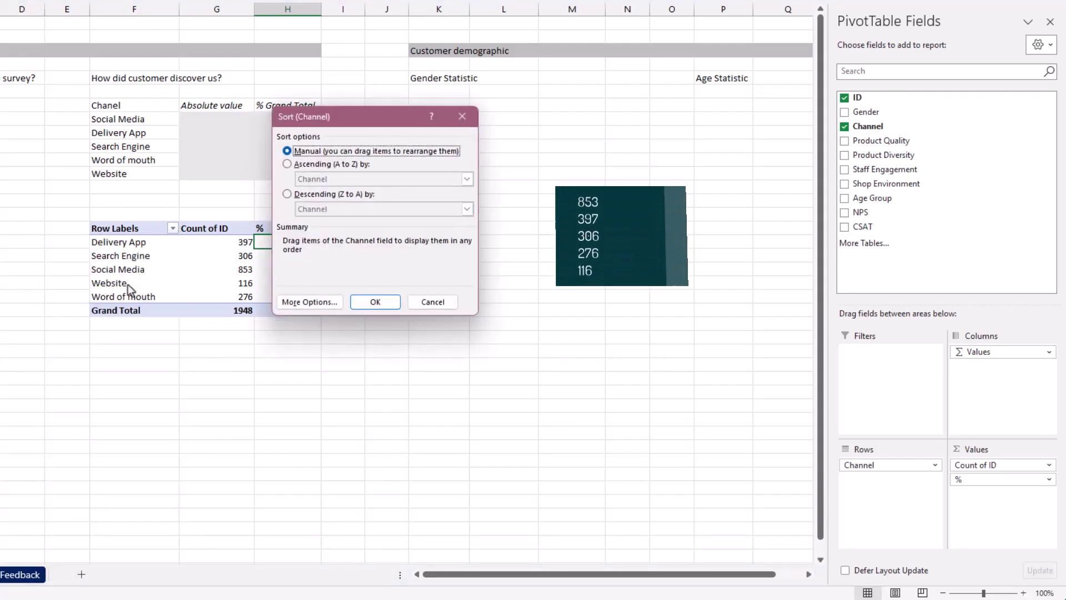
left_click(345, 194)
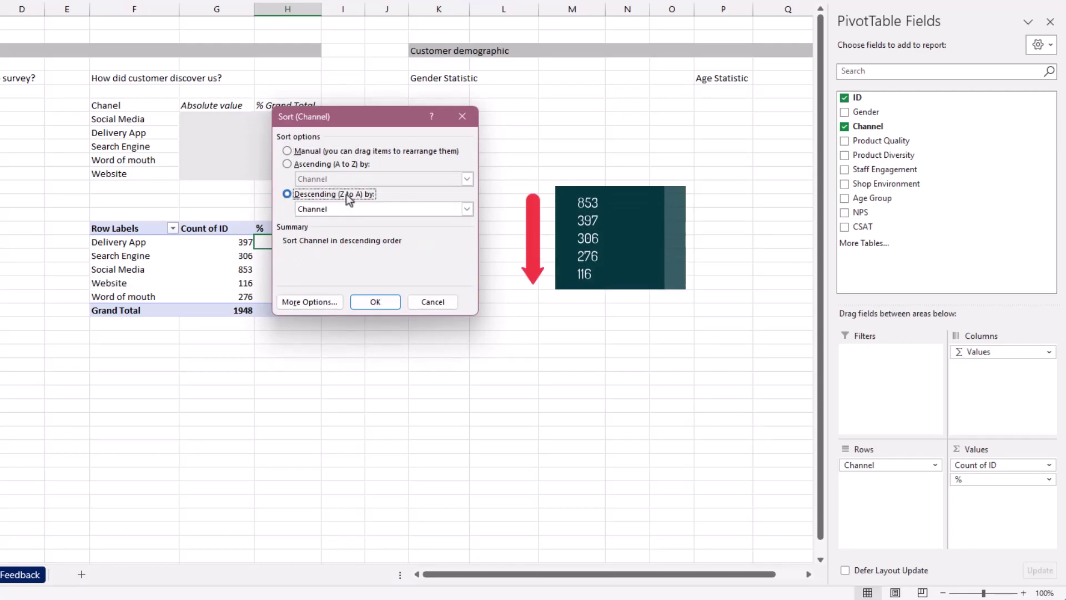
left_click(371, 208)
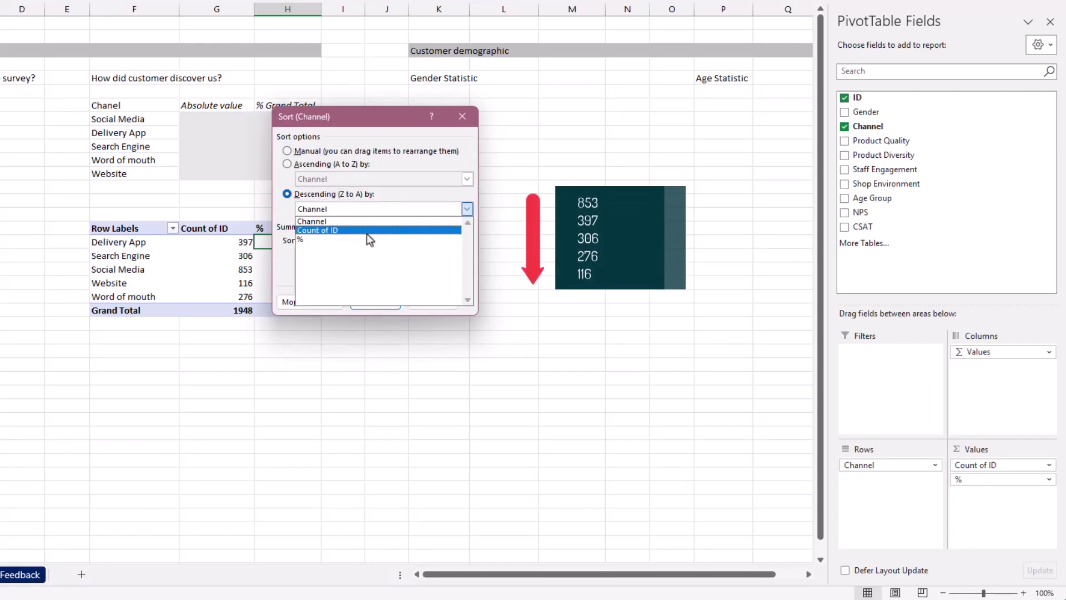
left_click(366, 231)
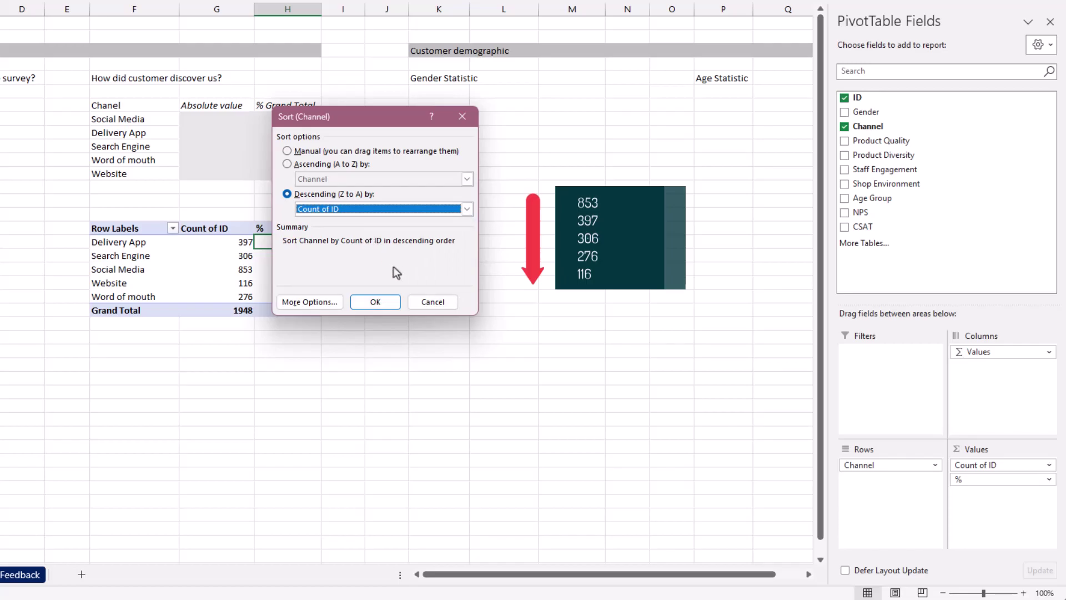
left_click(395, 301)
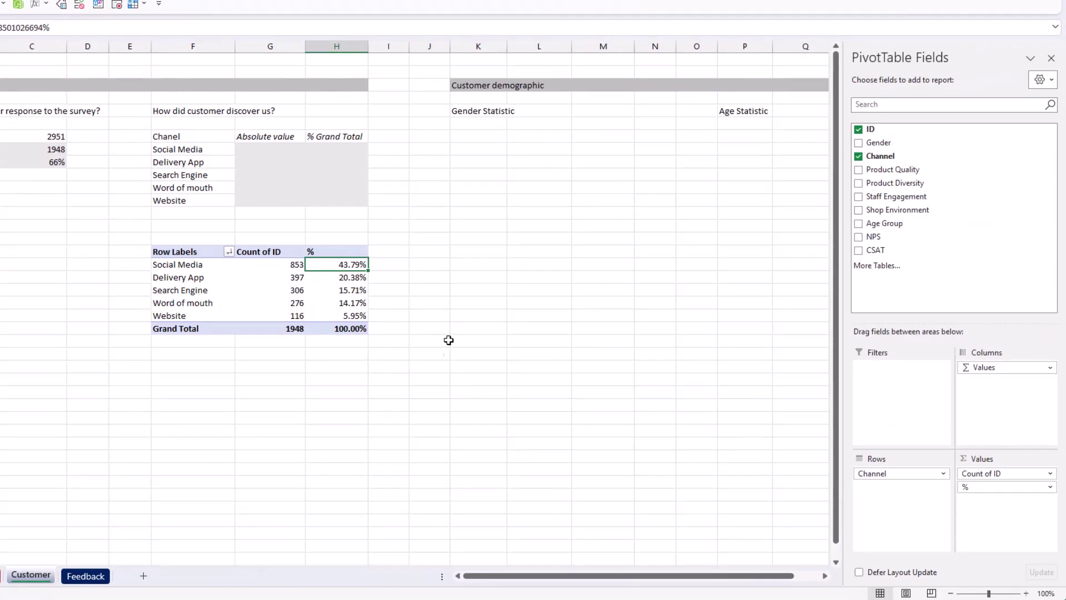
- Copy the channel PivotTable to K22 under Gender Statistic and replace Channel with Gender in the copy's rows
left_click_drag(564, 582, 645, 585)
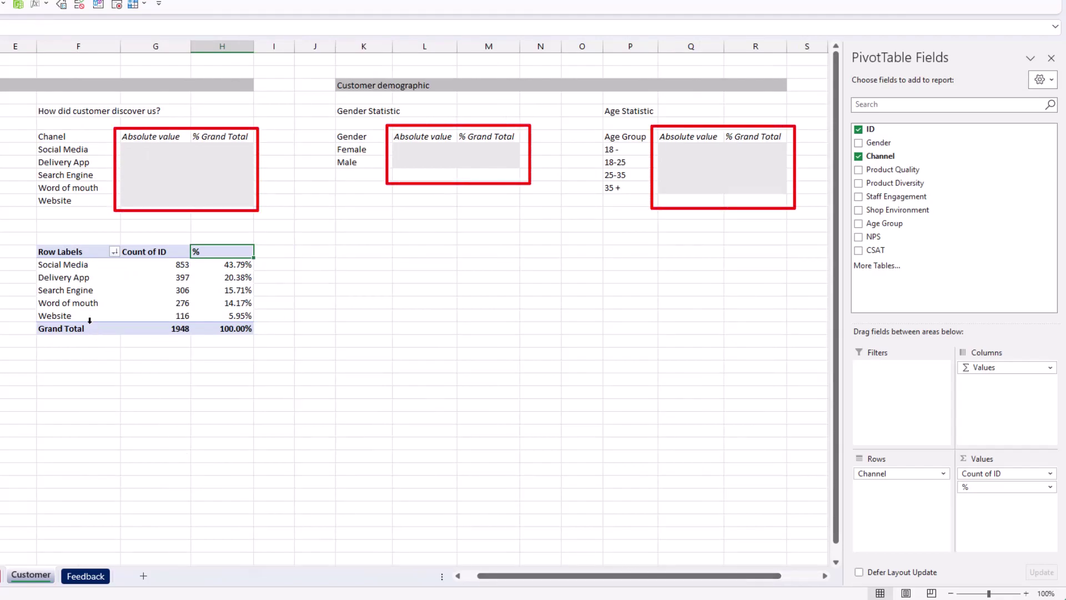
left_click_drag(69, 250, 212, 327)
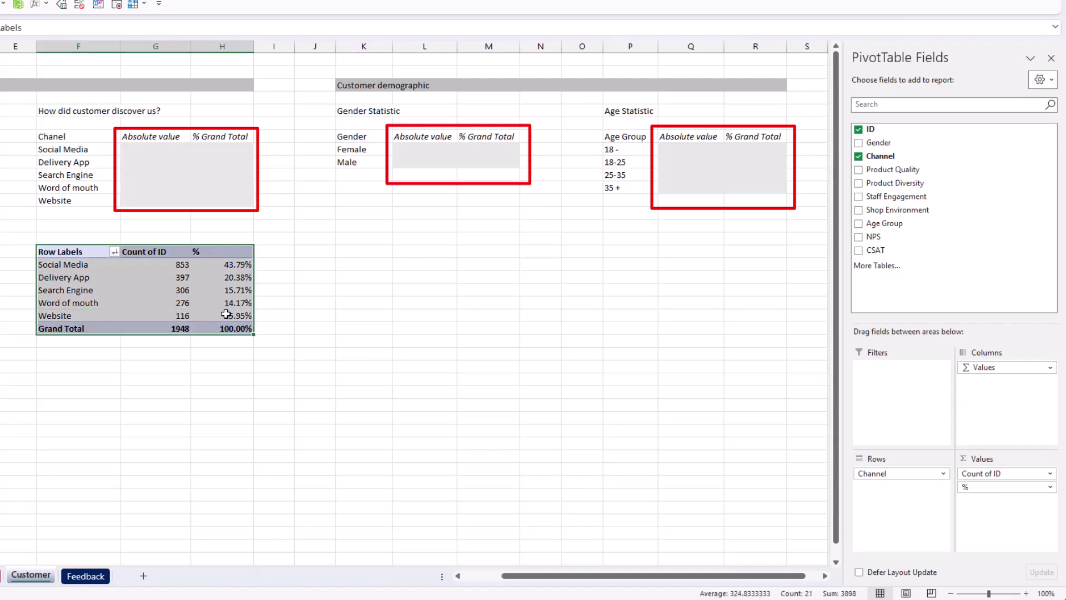
key("ctrl+c")
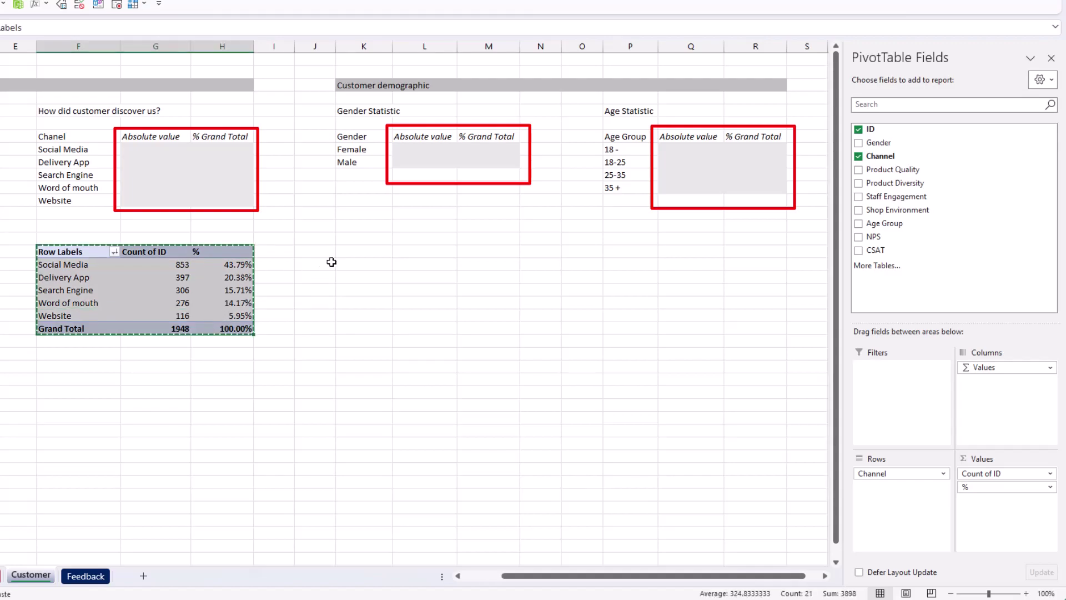
left_click(372, 249)
key("ctrl+v")
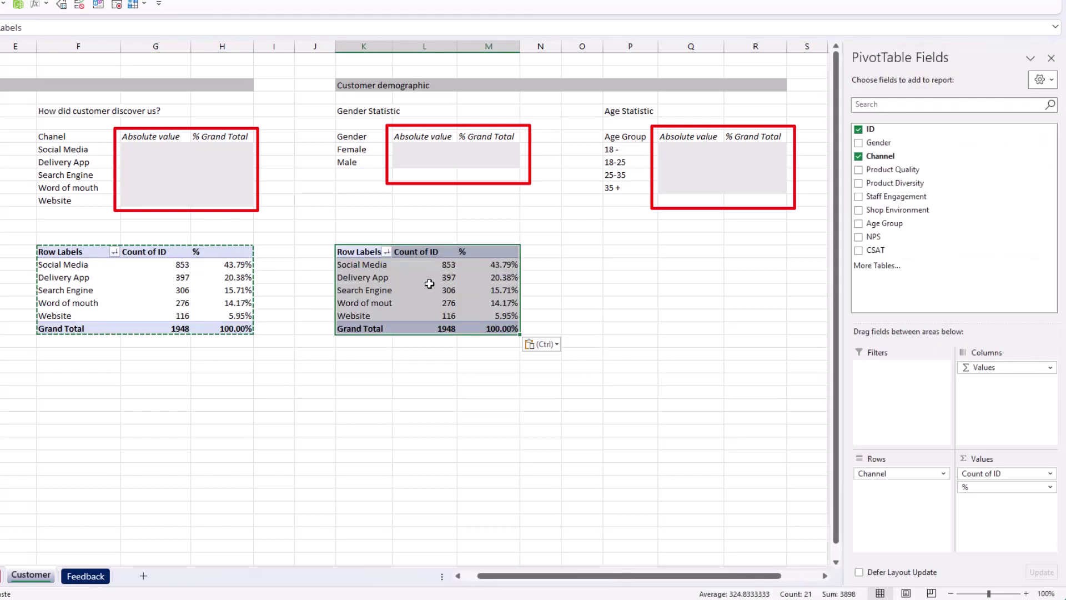
left_click(479, 294)
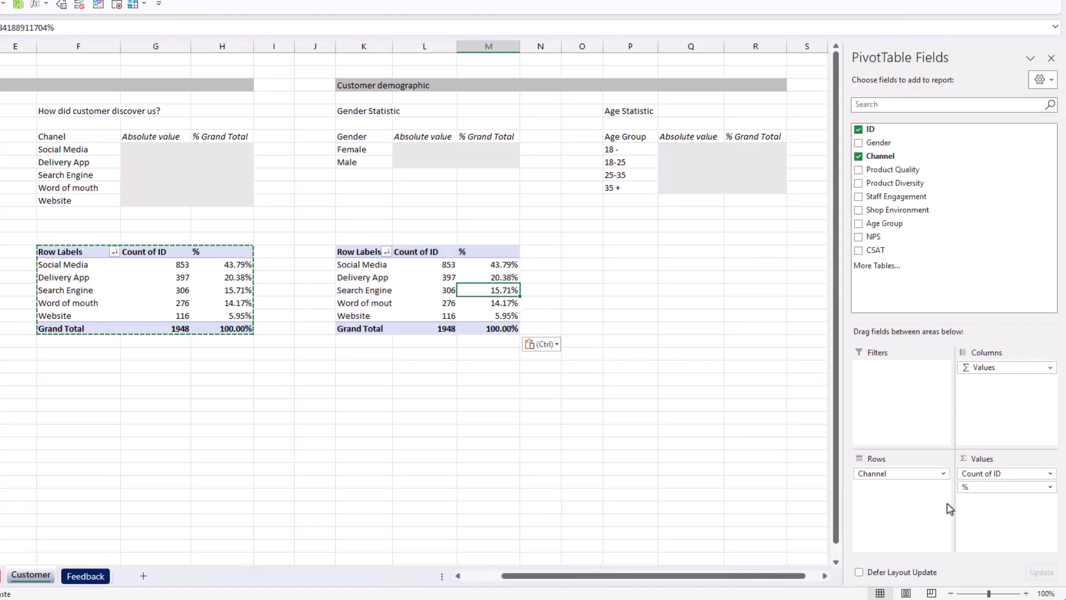
left_click_drag(898, 473, 777, 413)
left_click_drag(879, 144, 892, 500)
- Copy the gender PivotTable to P22 under Age Statistic and replace Gender with Age Group in the copy's rows
left_click_drag(375, 252, 505, 291)
key("ctrl+c")
left_click(637, 253)
key("ctrl+v")
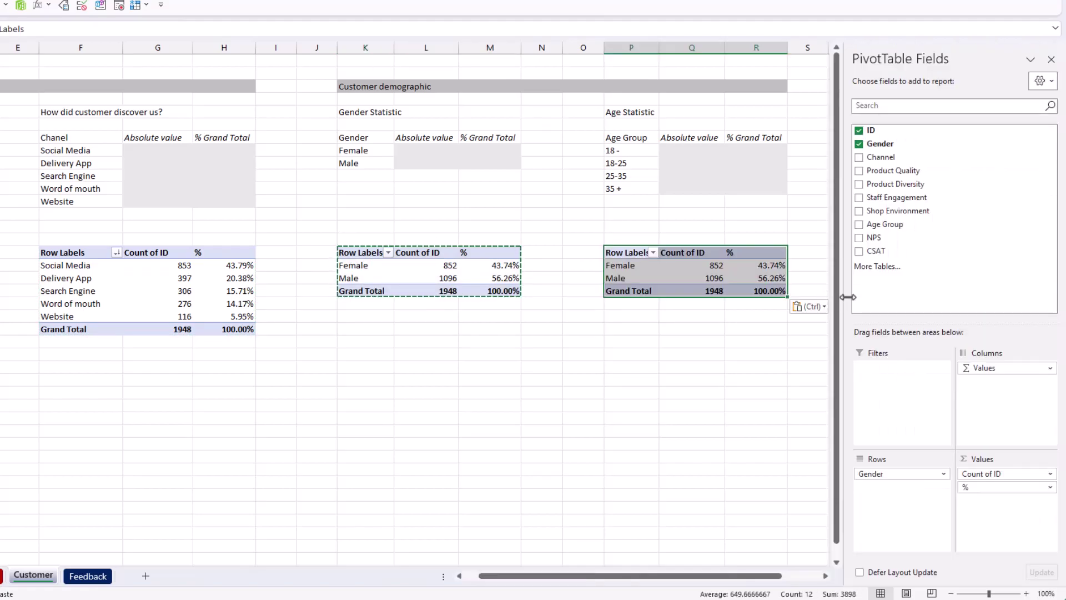
left_click_drag(924, 474, 787, 452)
left_click_drag(885, 224, 894, 488)
left_click(631, 316)
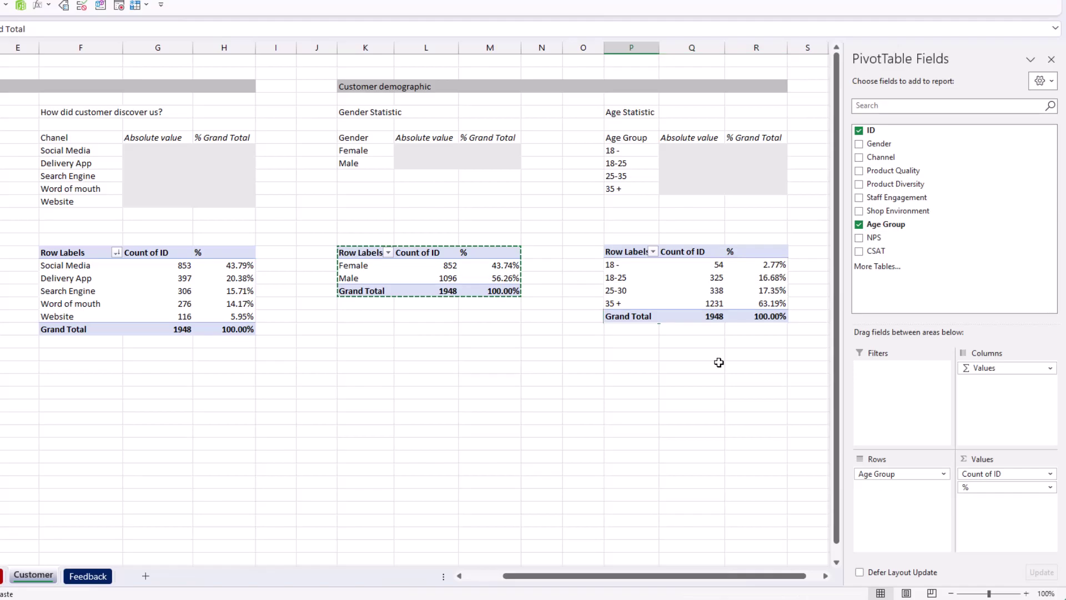
left_click(679, 370)
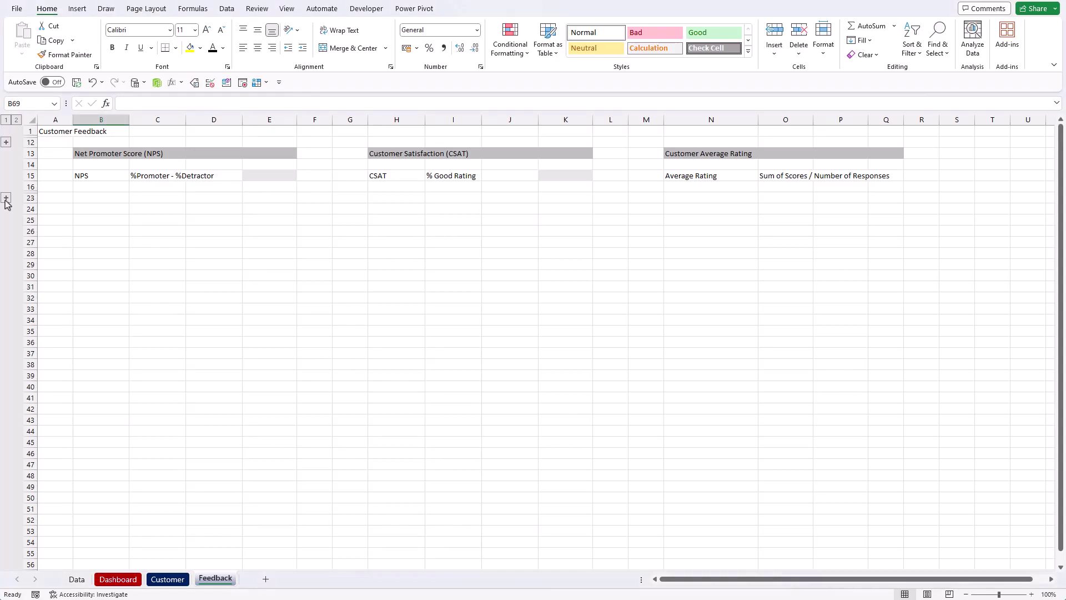
- Expand the Feedback sheet's grouped rows below NPS and place a copy of the Customer sheet's gender PivotTable at B25, with NPS replacing Gender as rows
left_click(6, 199)
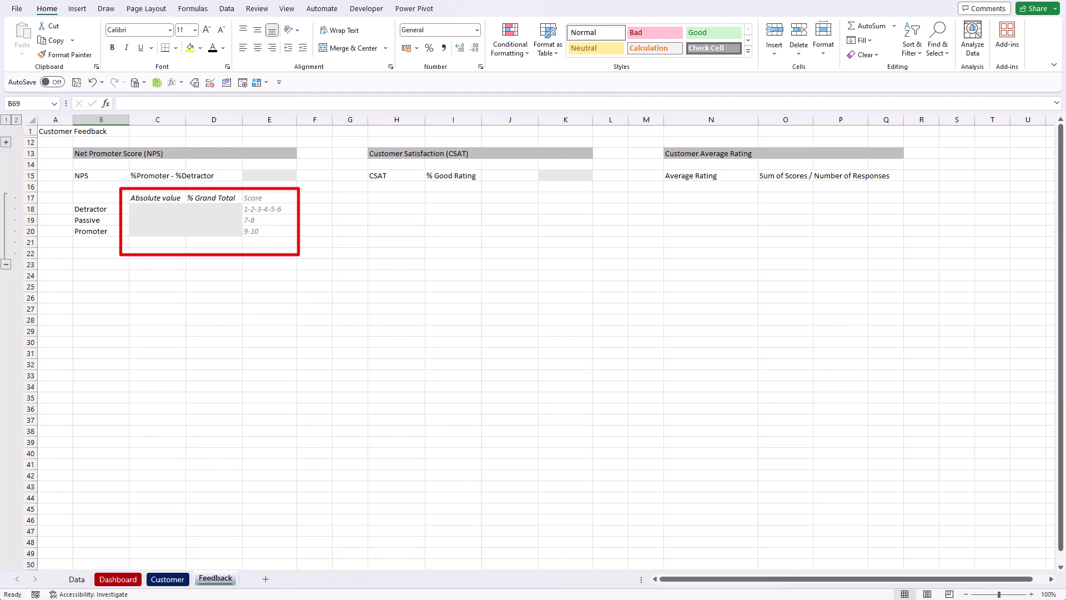
left_click(173, 581)
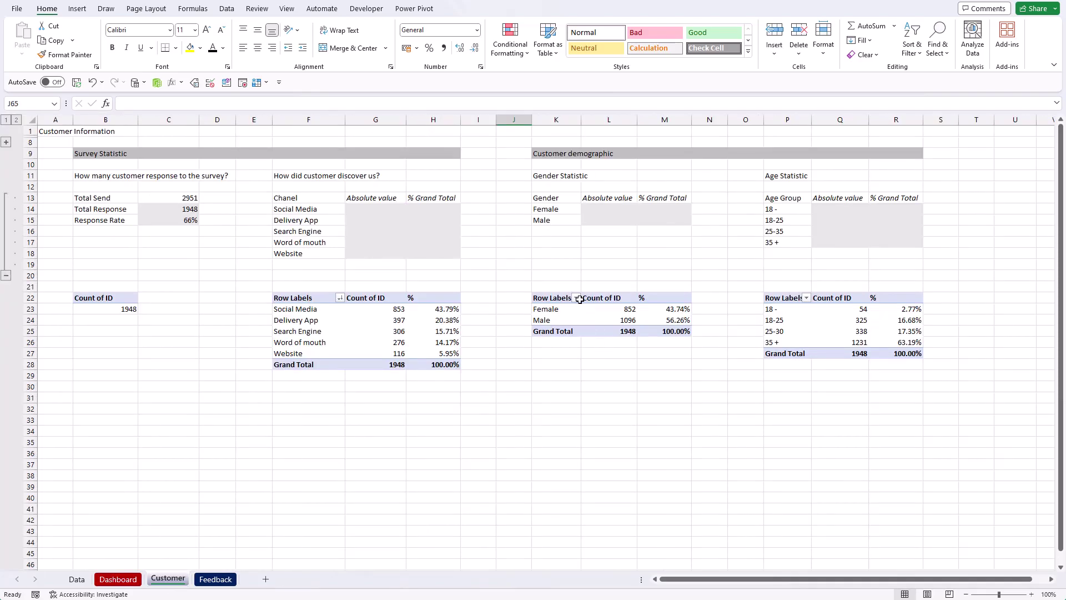
left_click_drag(579, 299, 687, 332)
key("ctrl+c")
left_click(216, 579)
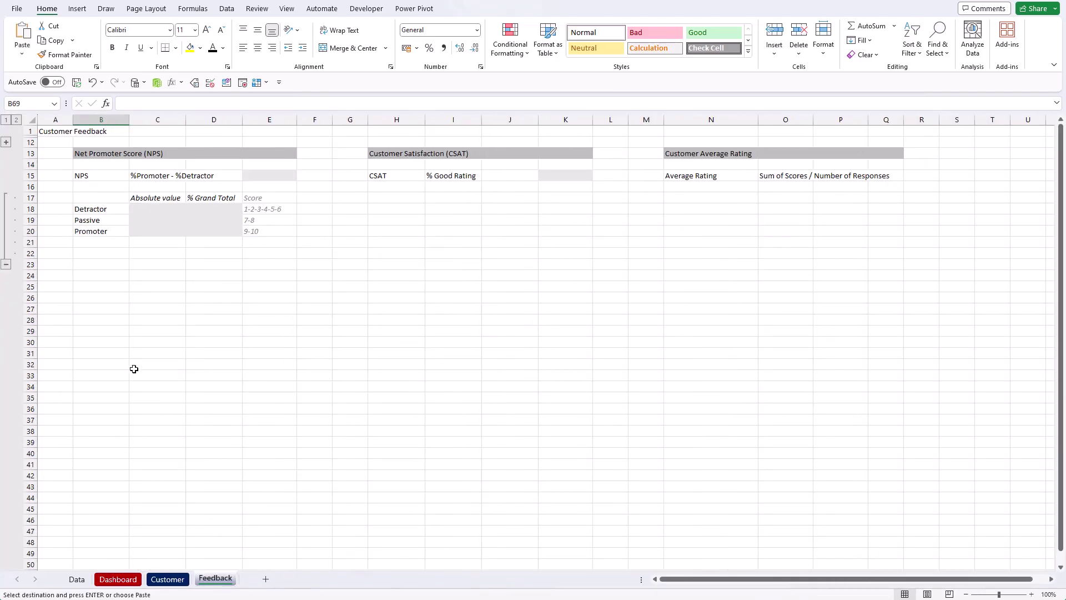
left_click(89, 286)
key("ctrl+v")
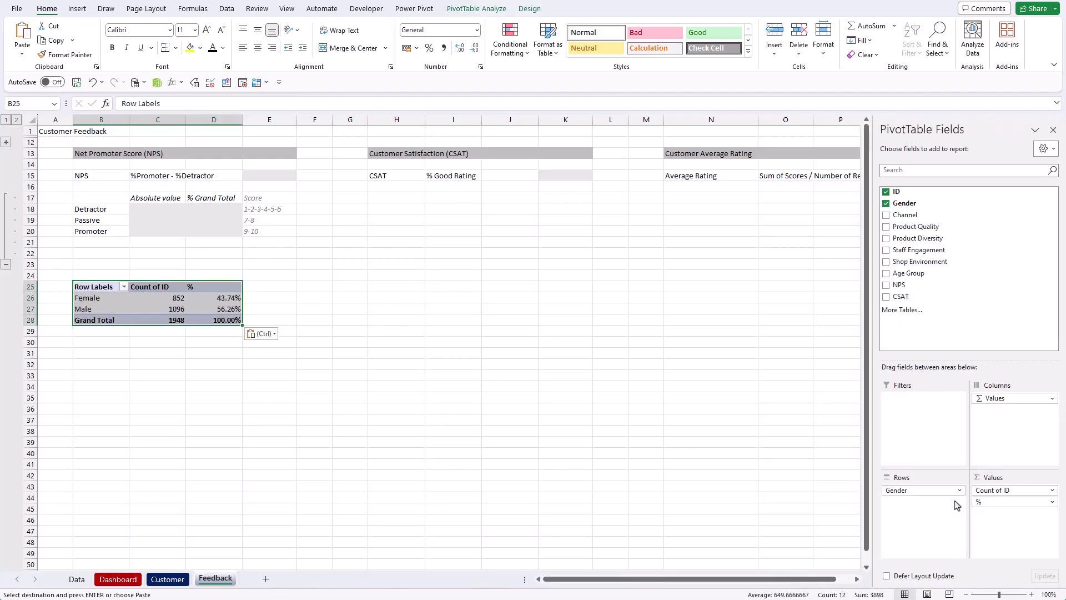
left_click_drag(944, 490, 833, 483)
left_click_drag(899, 284, 936, 505)
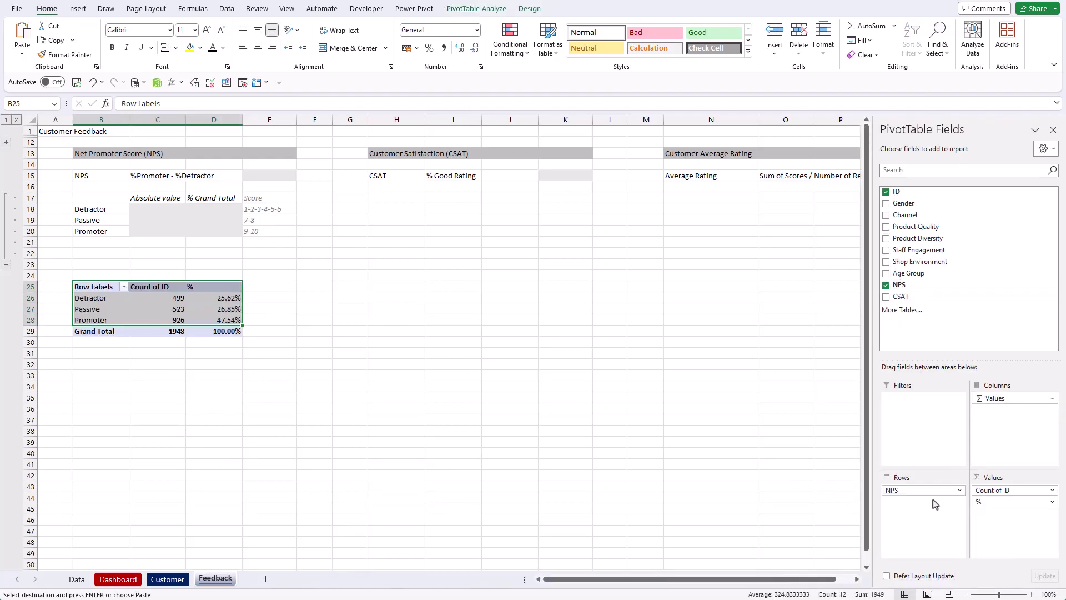
- Calculate the NPS in E15 as =D28-D26, the Promoter share minus the Detractor share, and format it as a whole percentage
left_click(279, 174)
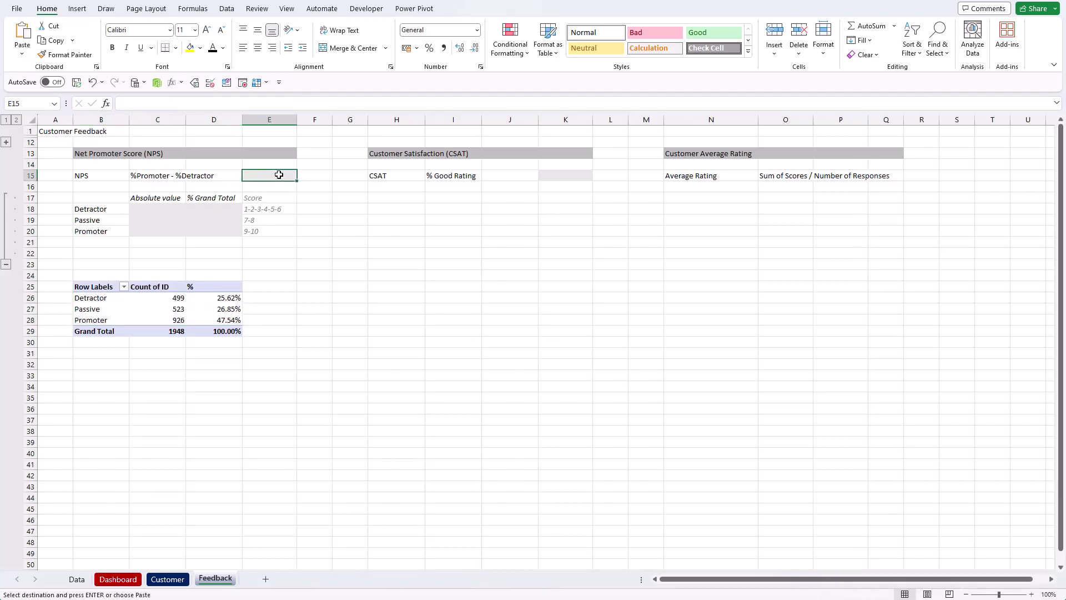
type("=")
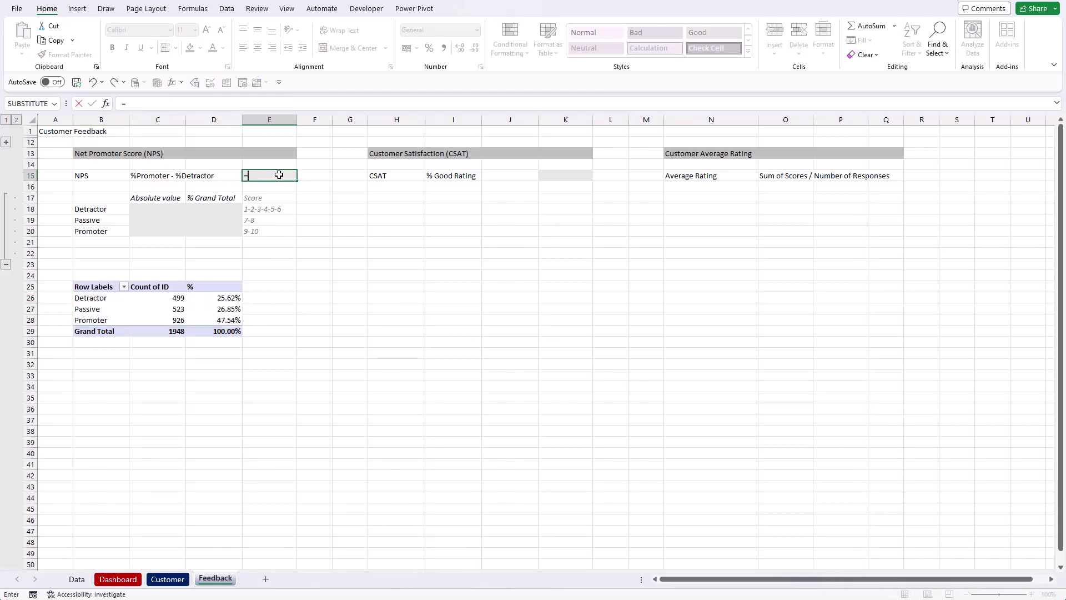
left_click(219, 320)
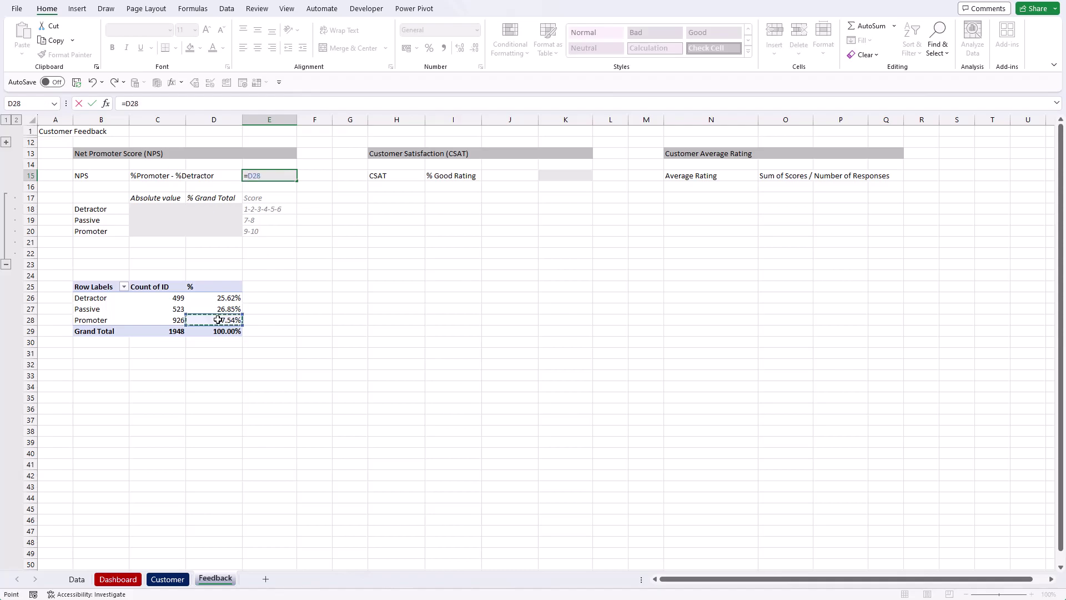
type("-")
left_click(222, 298)
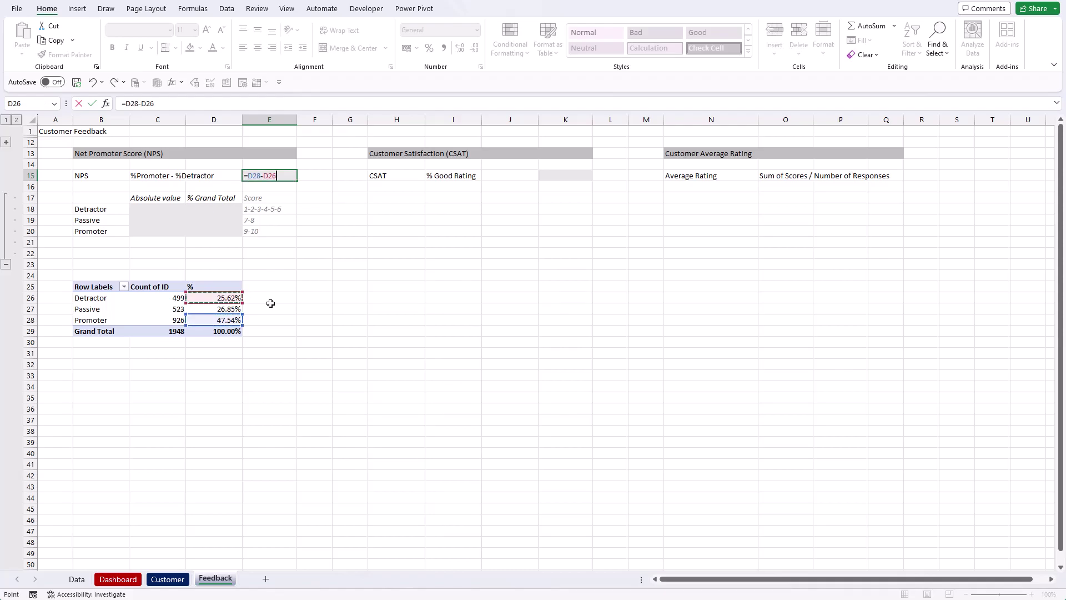
key("Return")
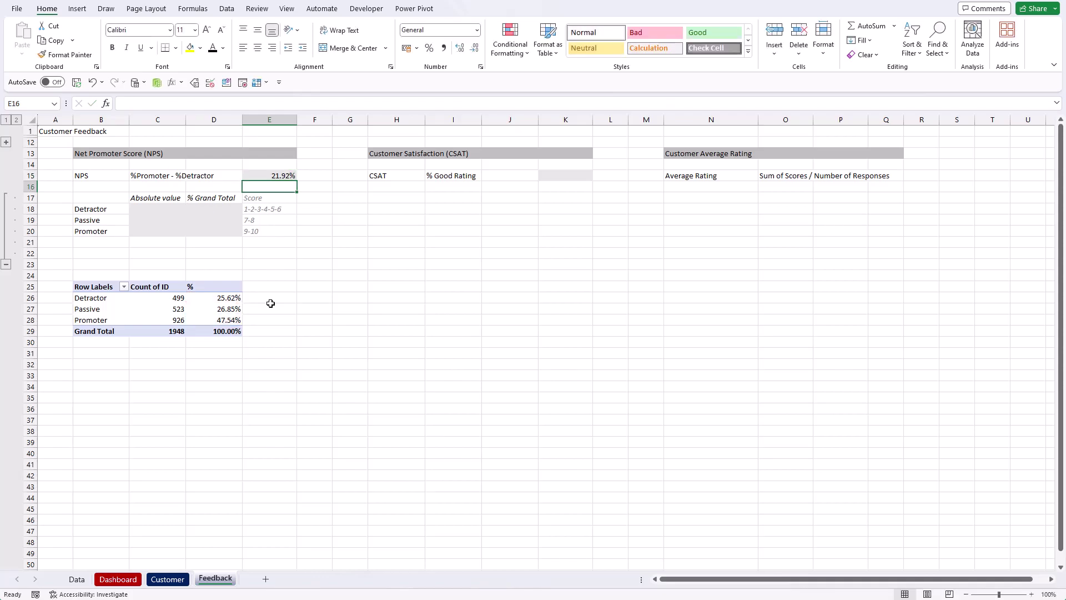
key("Up")
key("ctrl+shift+5")
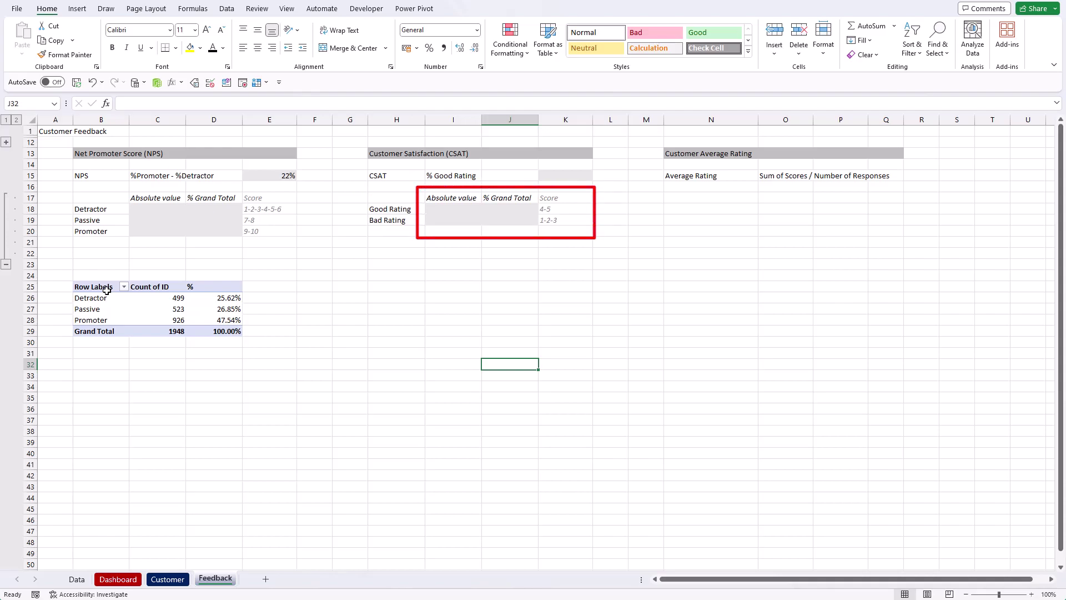
- Copy the NPS PivotTable to H25 under Customer Satisfaction and replace NPS with CSAT in the copy's rows
left_click_drag(106, 290, 236, 331)
key("ctrl+c")
left_click(372, 289)
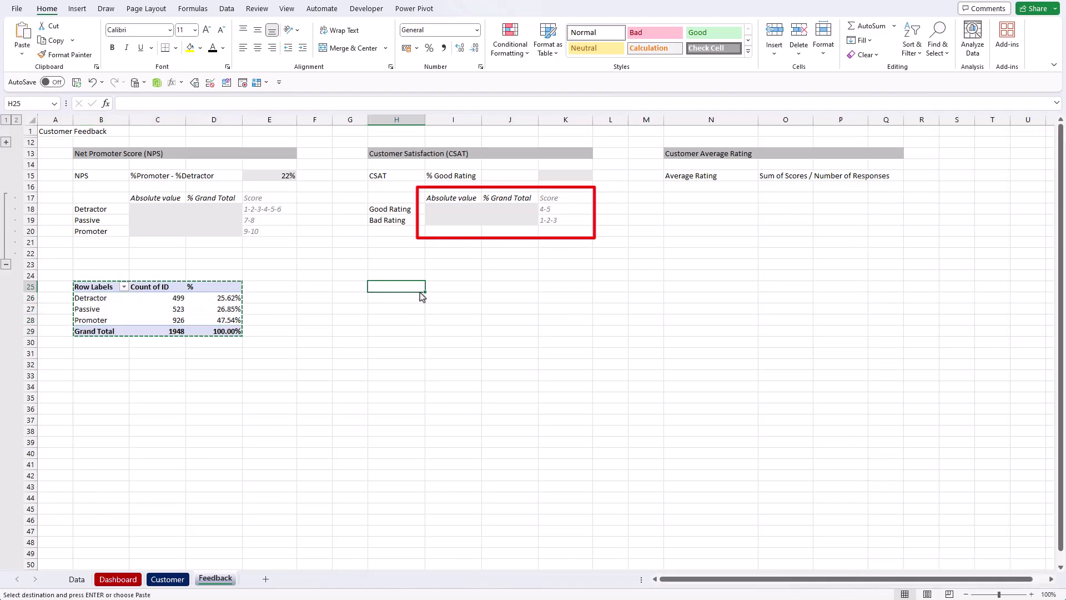
key("ctrl+v")
left_click_drag(921, 490, 833, 489)
left_click_drag(900, 296, 915, 489)
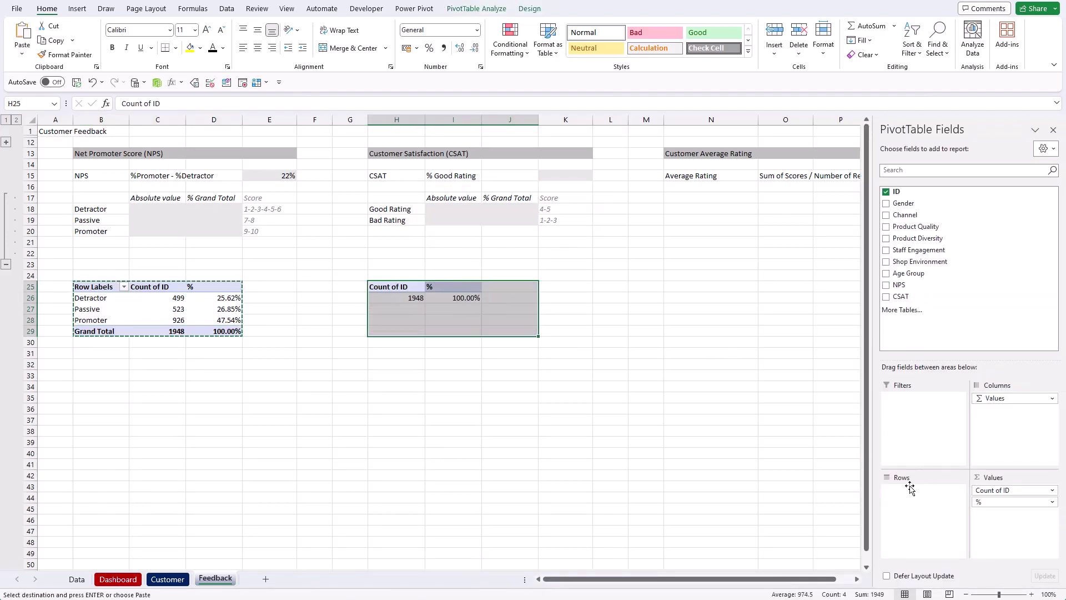
left_click(404, 288)
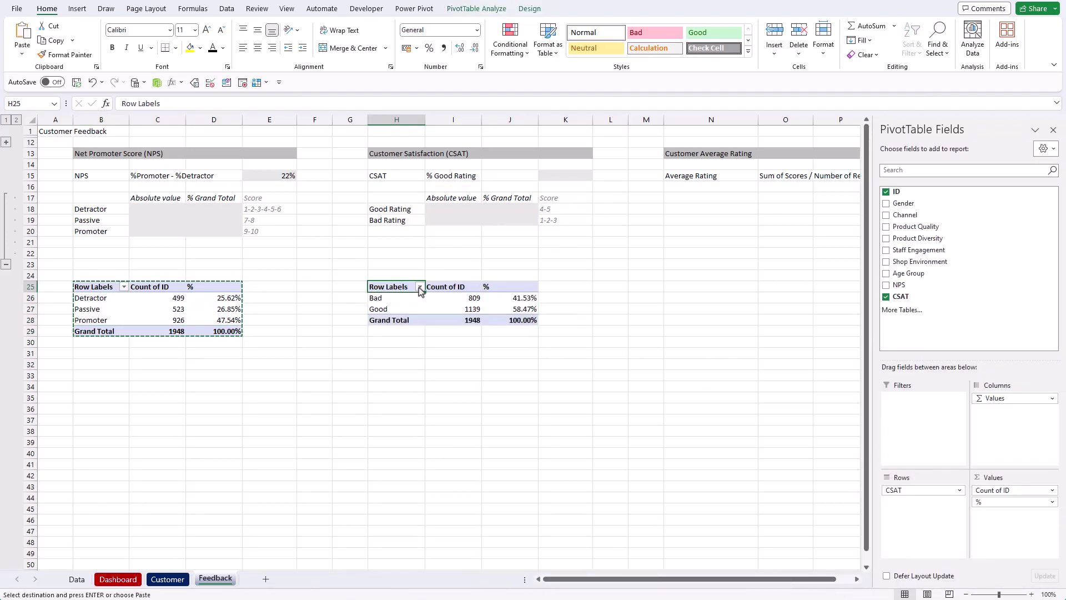
- Link the CSAT result in K15 to the Good percentage with =J27 and format it as a whole percentage
left_click(566, 173)
type("=")
left_click(516, 308)
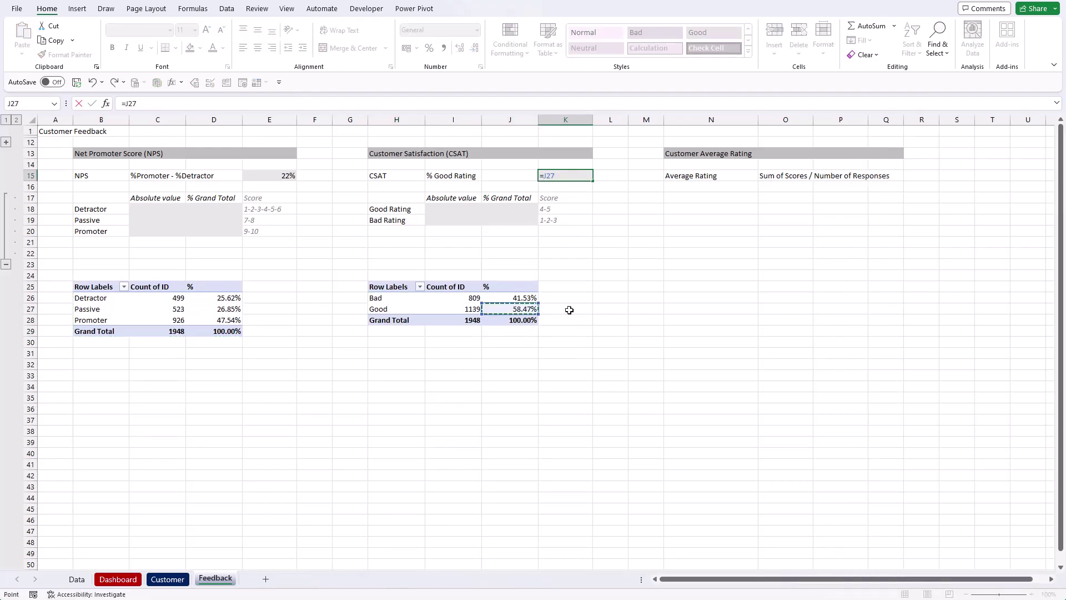
key("Return")
key("Up")
key("ctrl+shift+5")
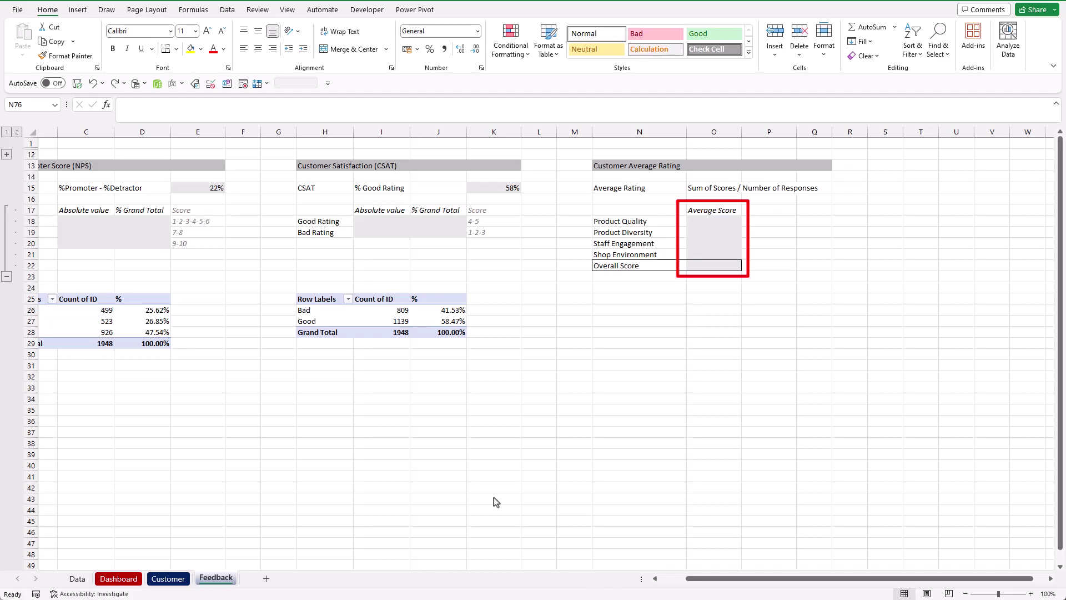
- Copy the CSAT PivotTable to N25 under Customer Average Rating and remove all fields from the copy
left_click_drag(317, 300, 455, 332)
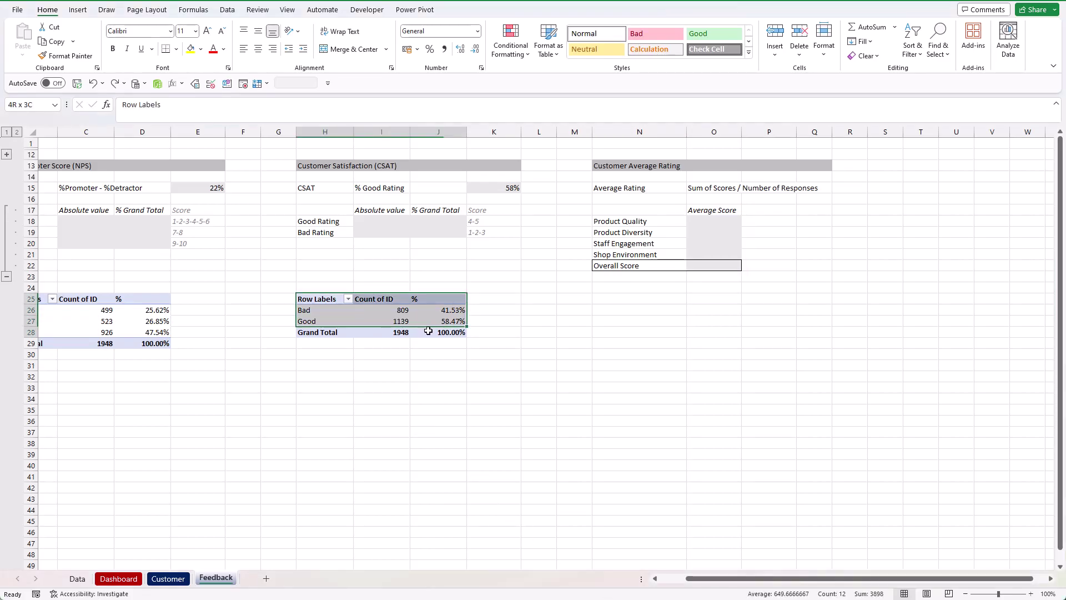
key("ctrl+c")
left_click(638, 299)
key("ctrl+v")
scroll(777, 577, "right", 4)
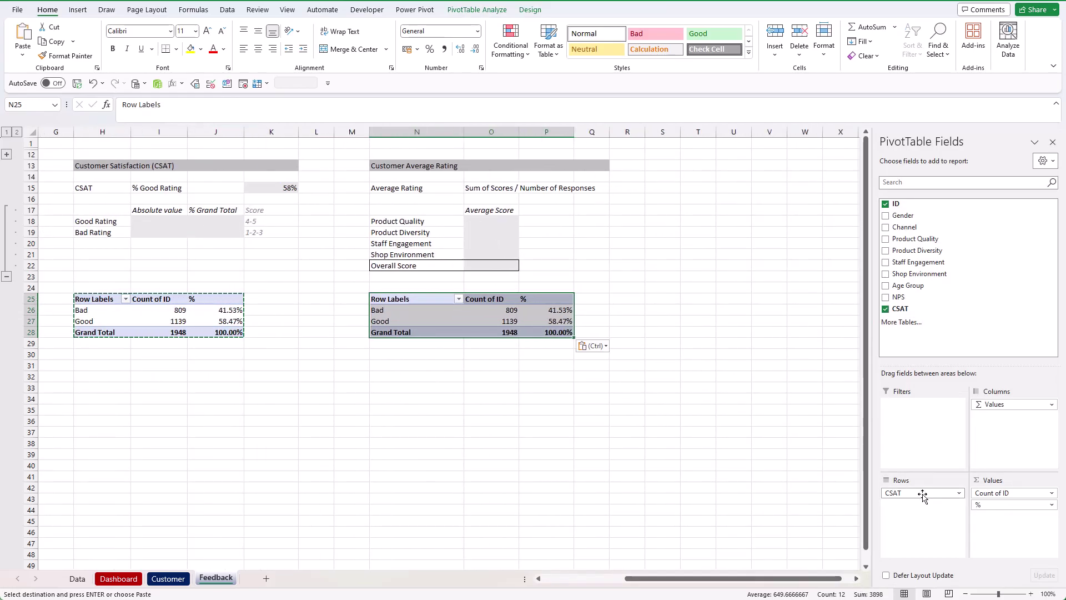
left_click_drag(923, 494, 855, 499)
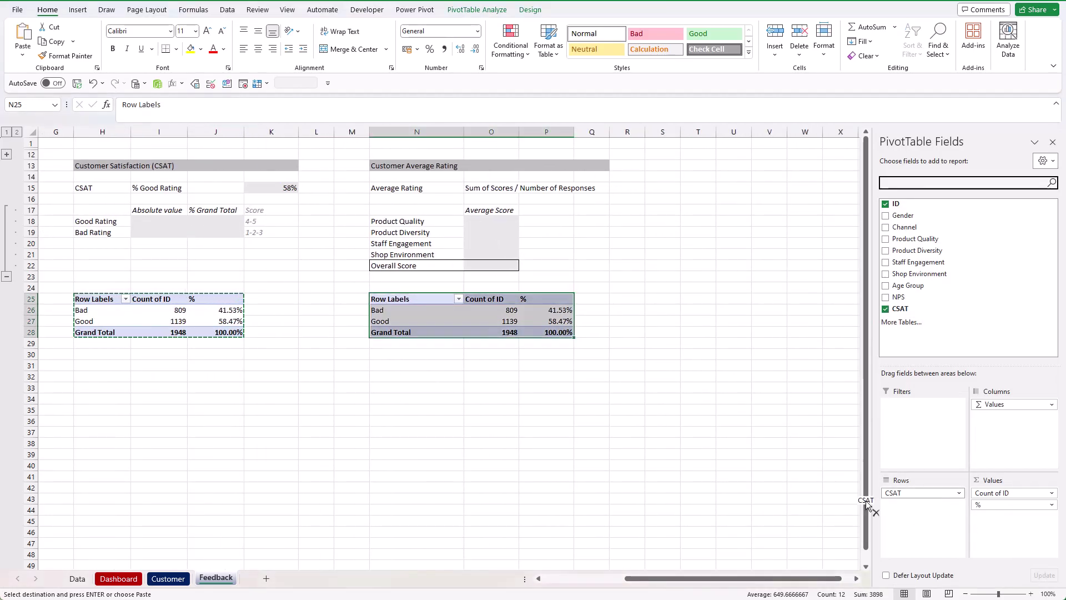
left_click_drag(993, 496, 855, 503)
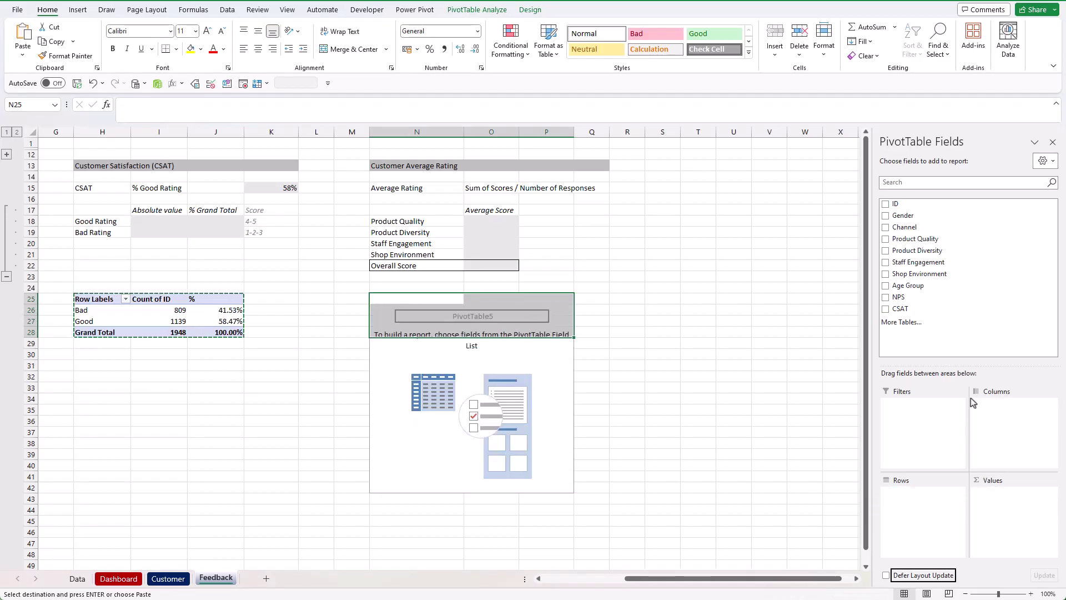
- Add Product Quality, Product Diversity, Staff Engagement and Shop Environment as values in the N25 PivotTable, listing the values in rows
left_click_drag(916, 239, 1008, 514)
left_click_drag(933, 262, 1002, 516)
left_click_drag(944, 274, 1016, 530)
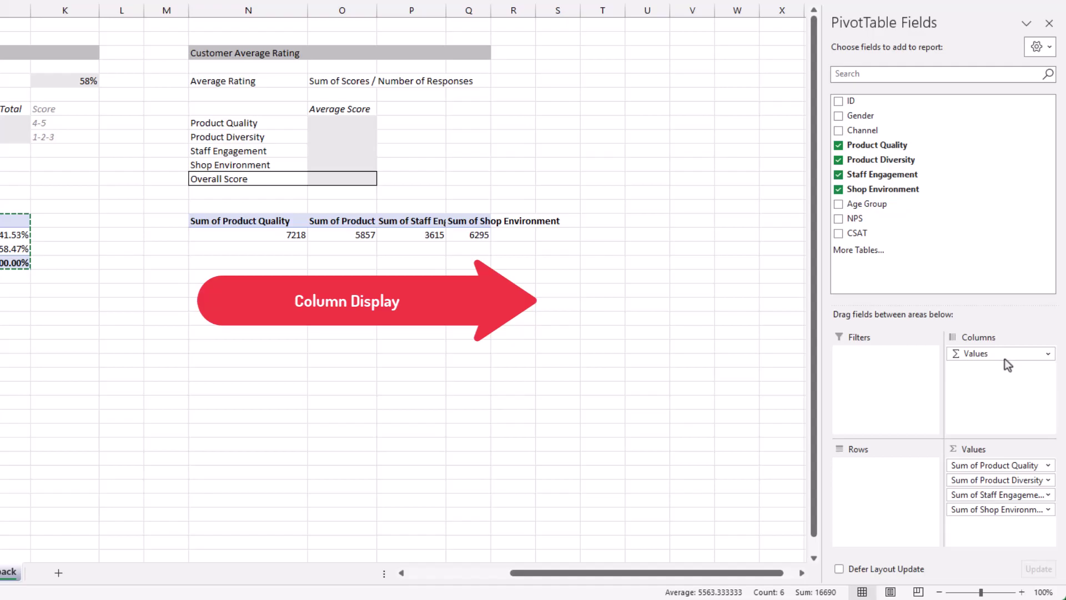
left_click_drag(1010, 355, 894, 473)
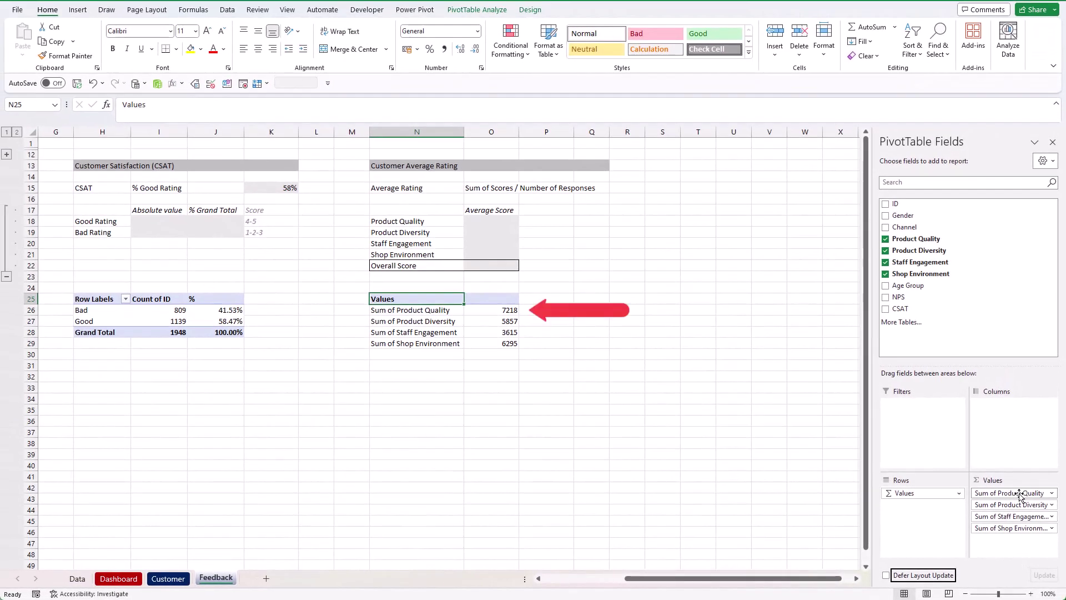
- Summarize all four rating fields in the N25 PivotTable by Average instead of Sum
right_click(491, 310)
left_click(541, 484)
left_click(555, 504)
left_click(571, 557)
right_click(491, 321)
left_click(541, 496)
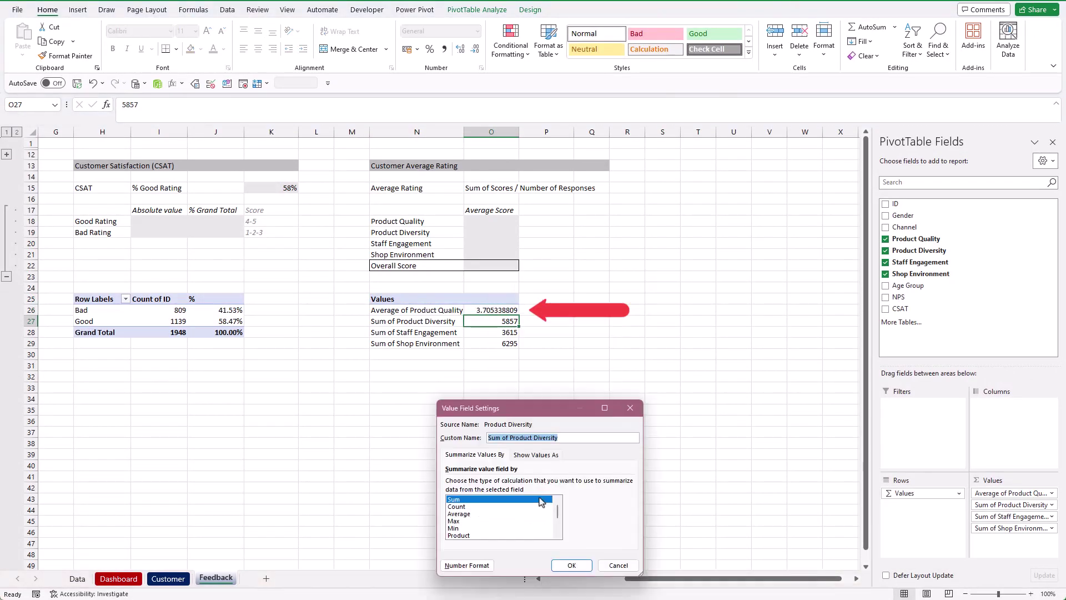
left_click(472, 521)
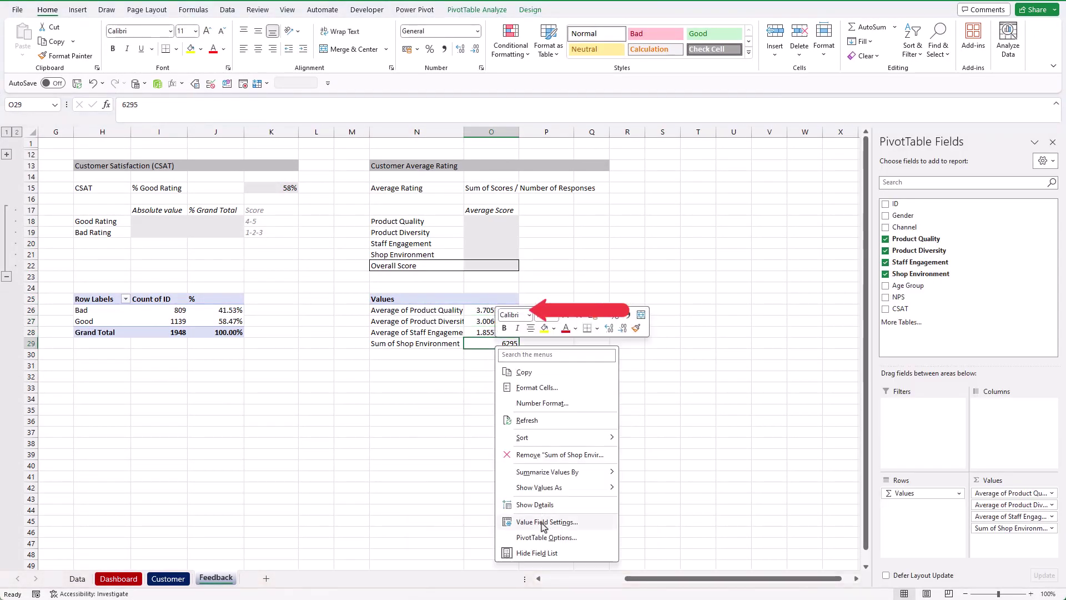
left_click(588, 522)
- Fill the four Average Score cells O18:O21 from the PivotTable averages and calculate Overall Score in O22 with AVERAGE of O18:O21
left_click(487, 219)
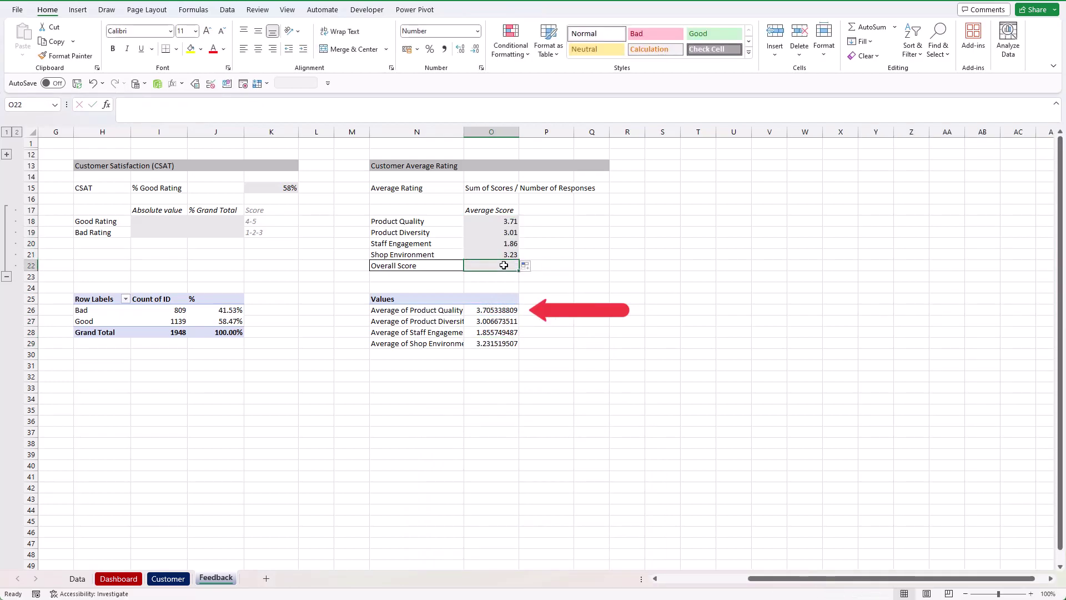
left_click(501, 265)
type("=av")
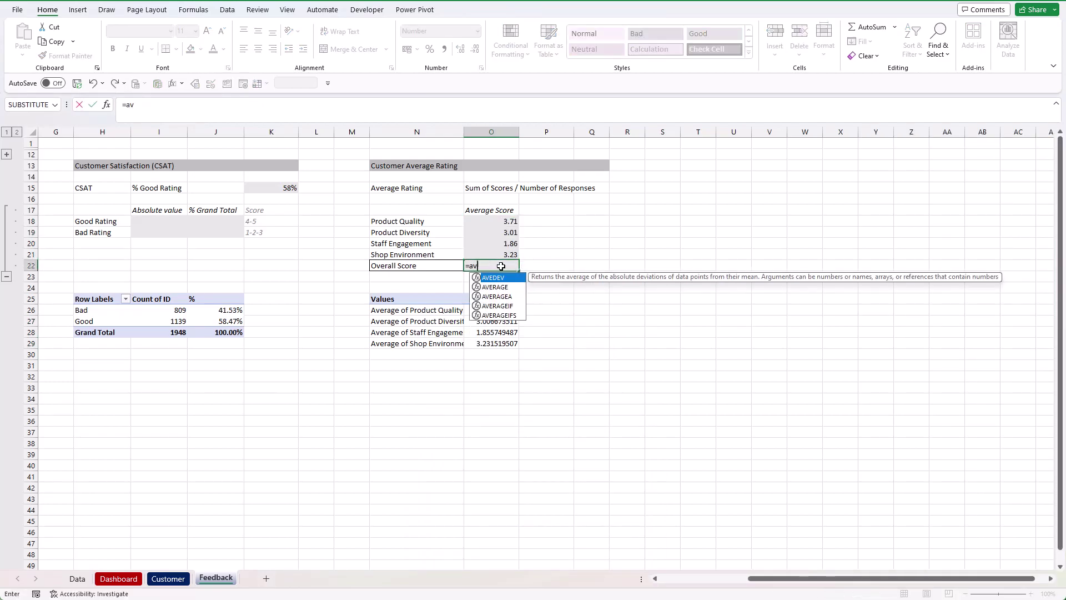
double_click(503, 292)
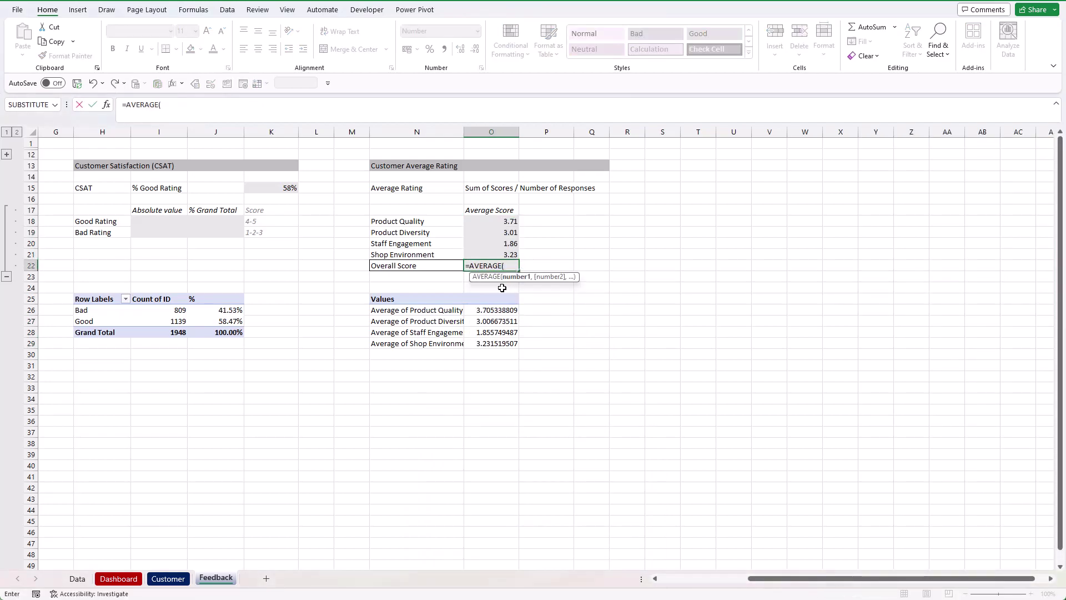
left_click_drag(494, 222, 496, 253)
key("Return")
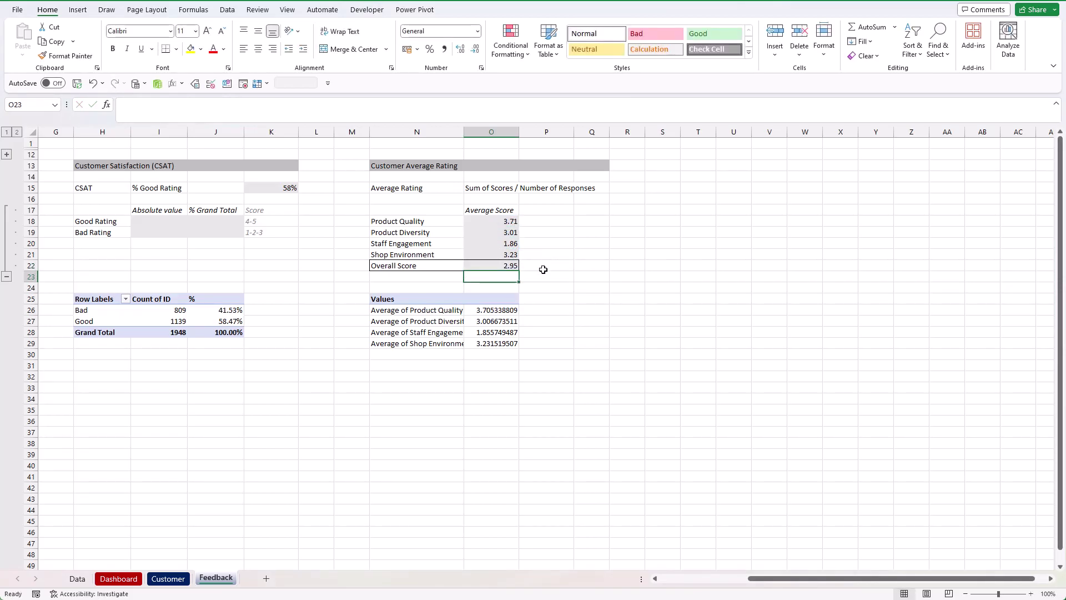
- Rename the average rating PivotTable on the Feedback sheet as PV_AvgRating
left_click_drag(805, 581, 688, 584)
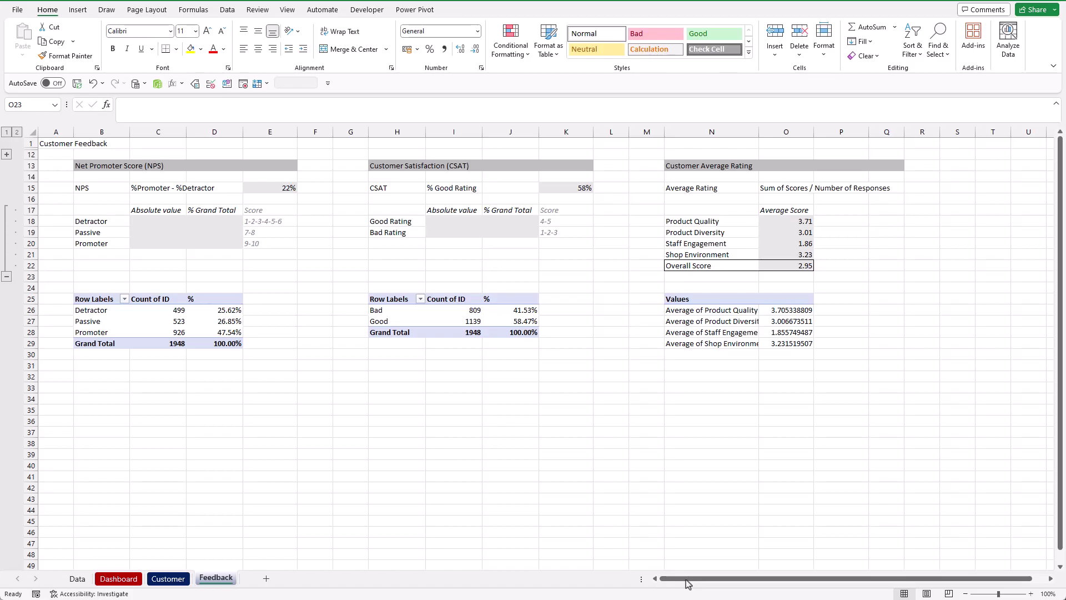
left_click(712, 454)
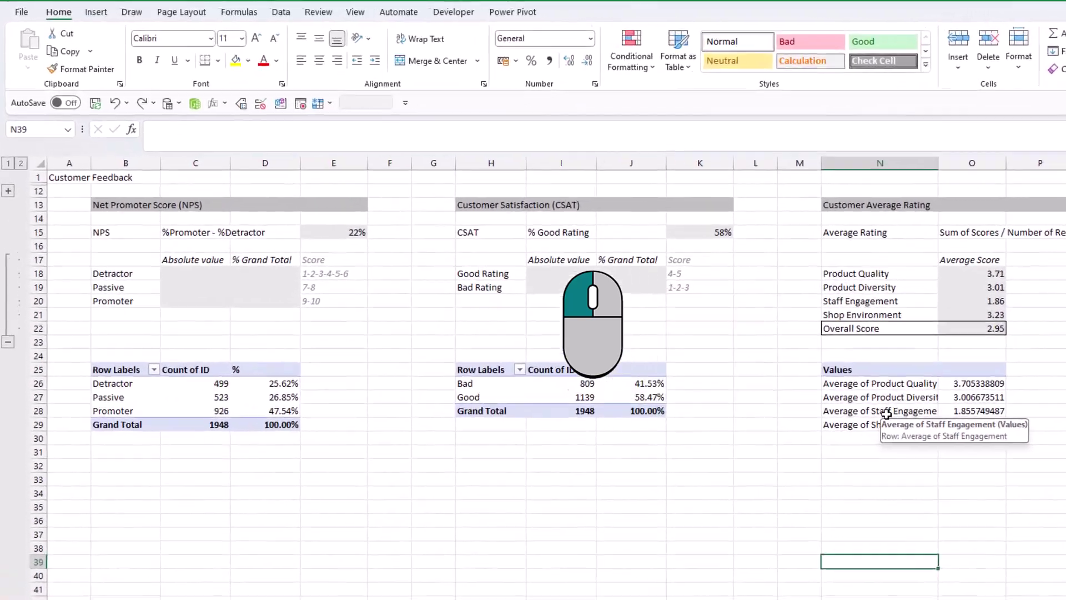
left_click(716, 335)
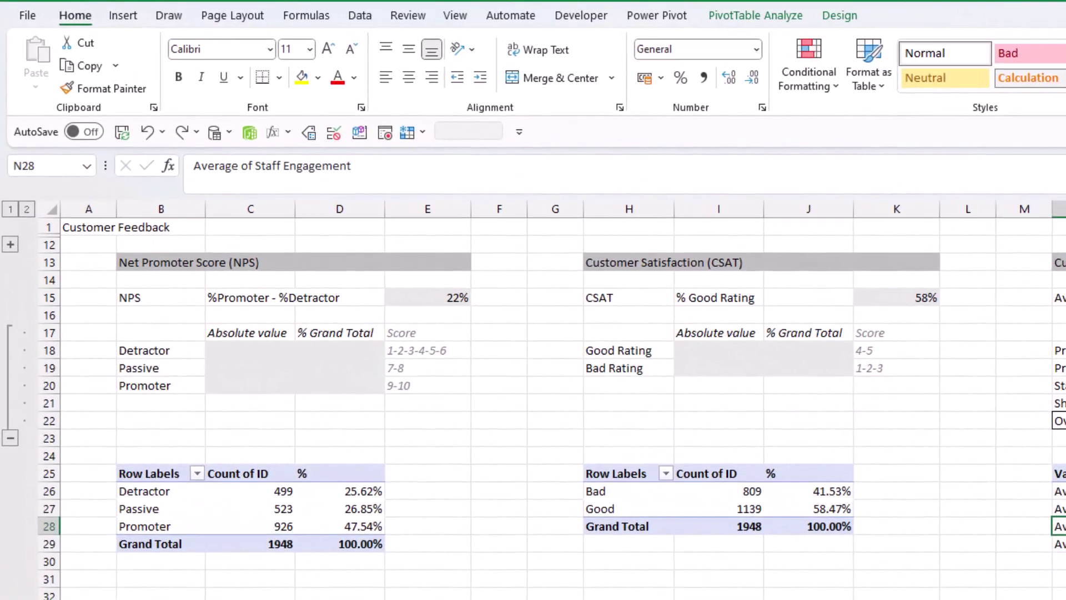
left_click(736, 16)
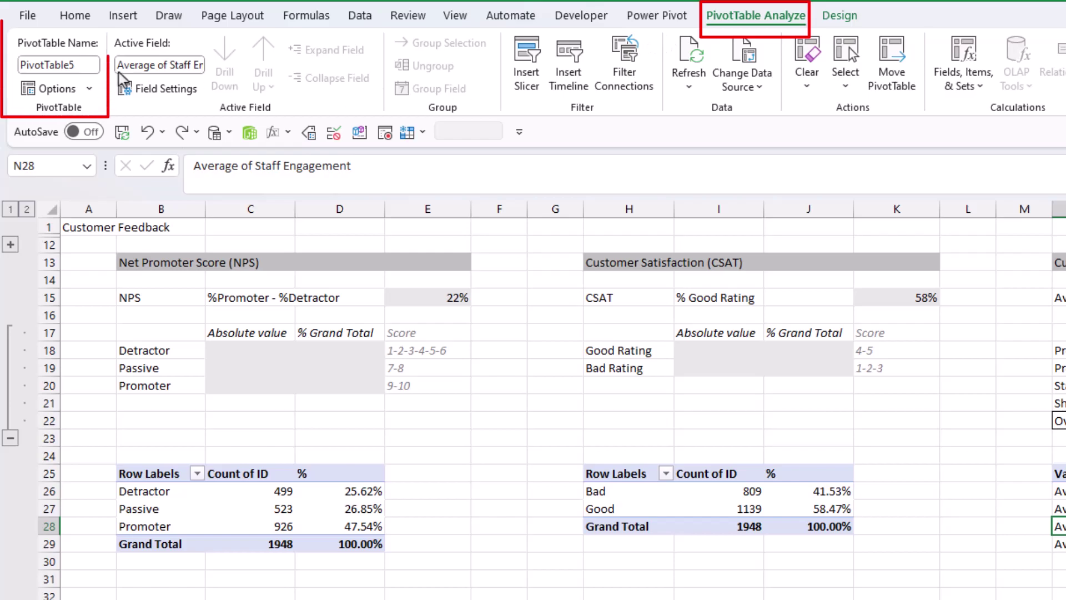
left_click(76, 65)
type("PV_AvgRa")
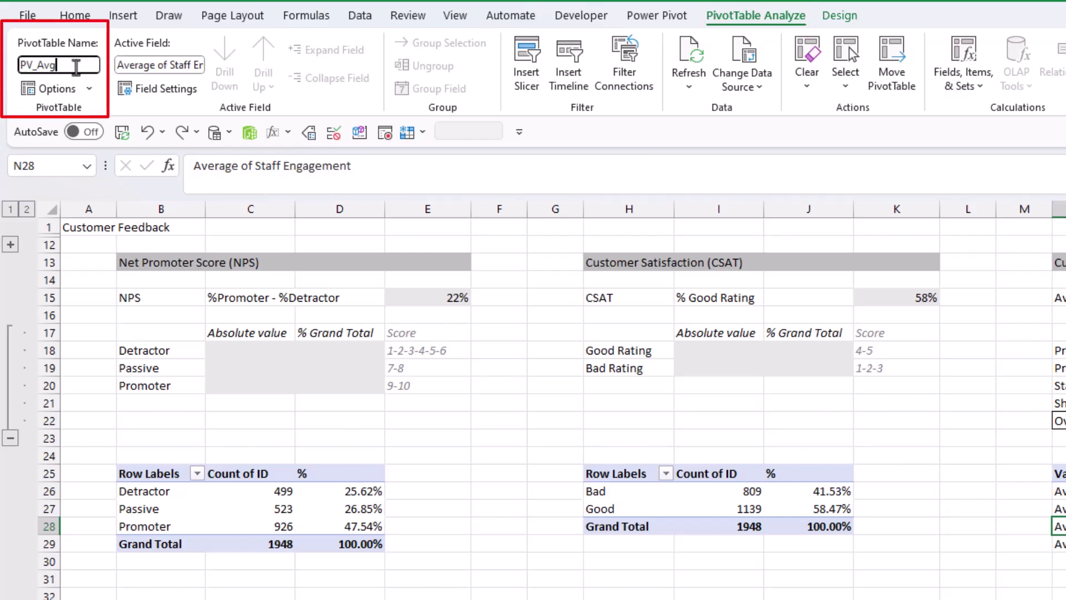
type("ting")
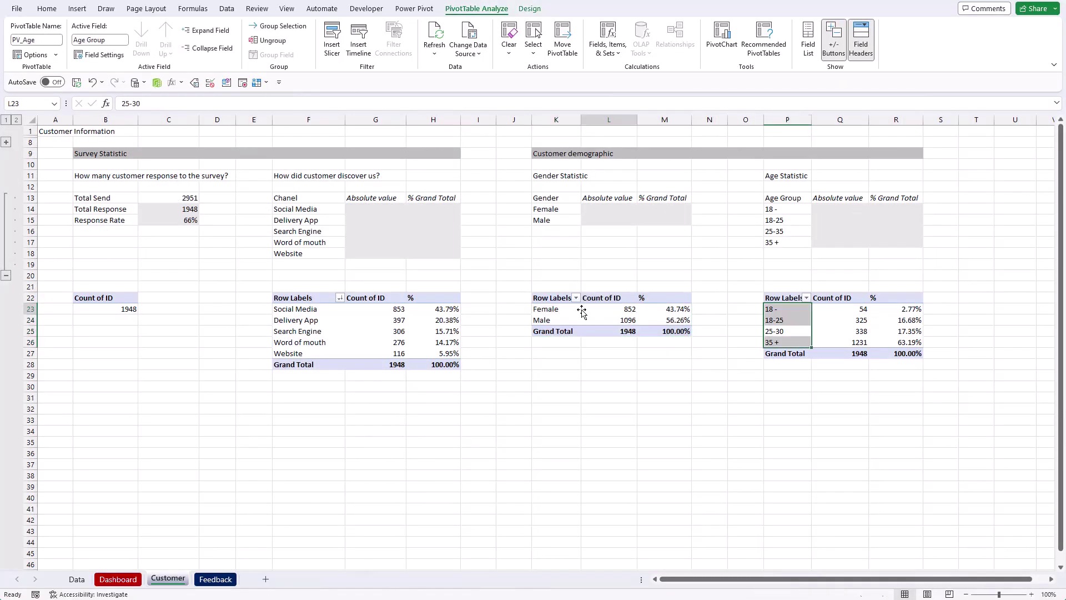
- Rename the Customer sheet's gender PivotTable as PV_Gender and open the channel PivotTable's name for editing
type("PV_Gender")
left_click(310, 331)
left_click(35, 40)
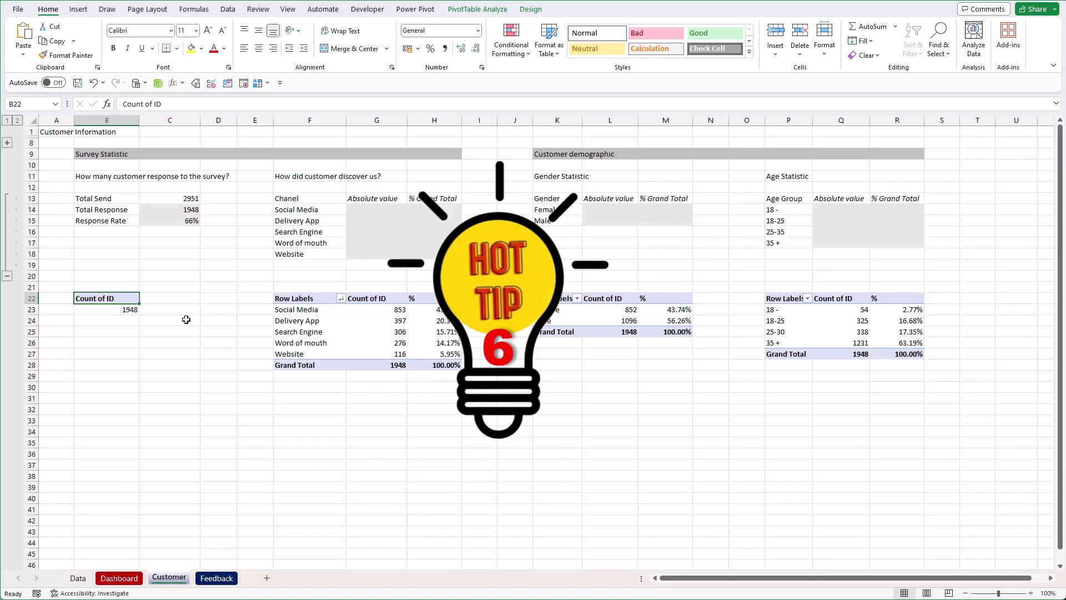
- Add a Gender slicer from the field list of the Count of ID PivotTable at B22 and filter it to Female
right_click(126, 300)
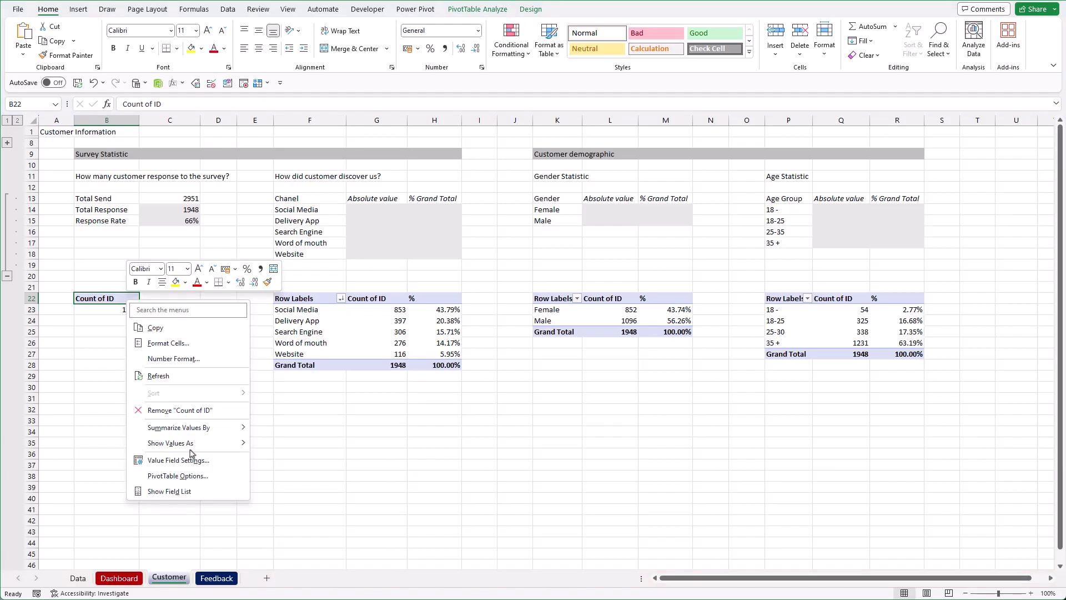
left_click(206, 489)
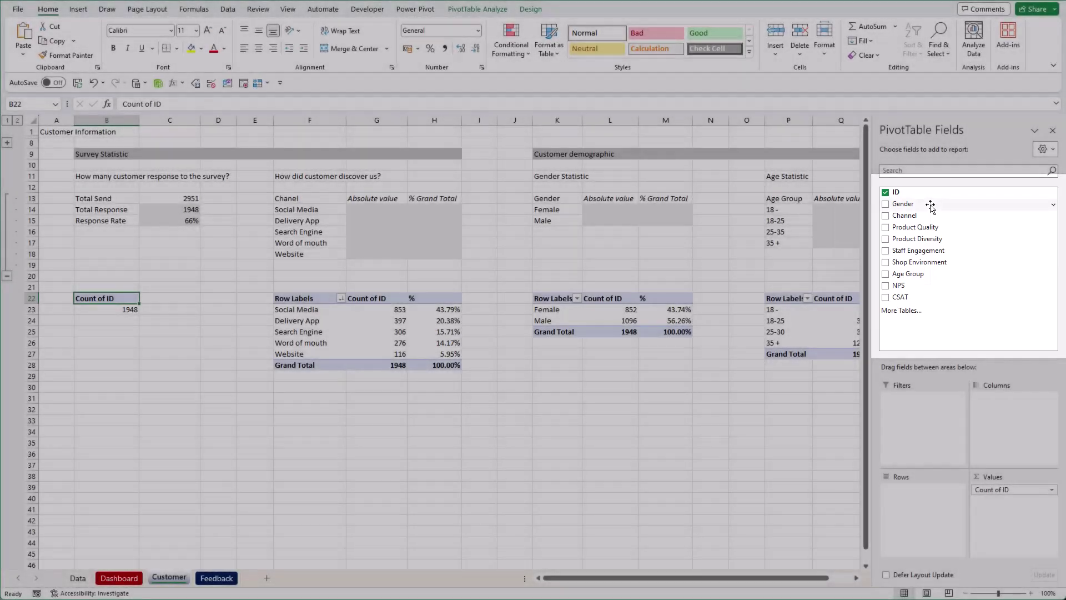
right_click(931, 206)
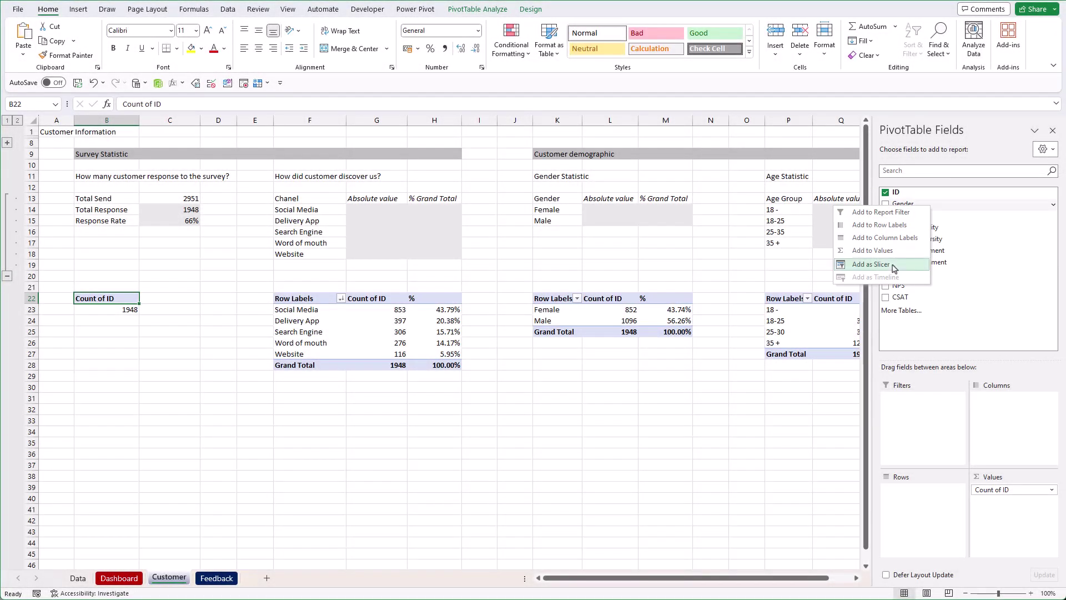
left_click(872, 264)
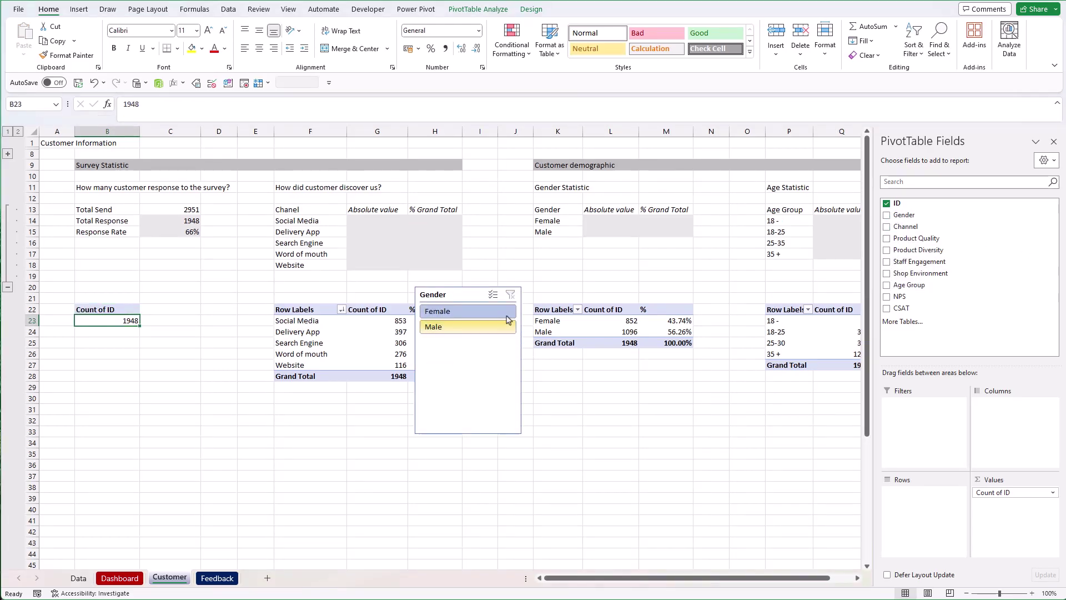
left_click(507, 316)
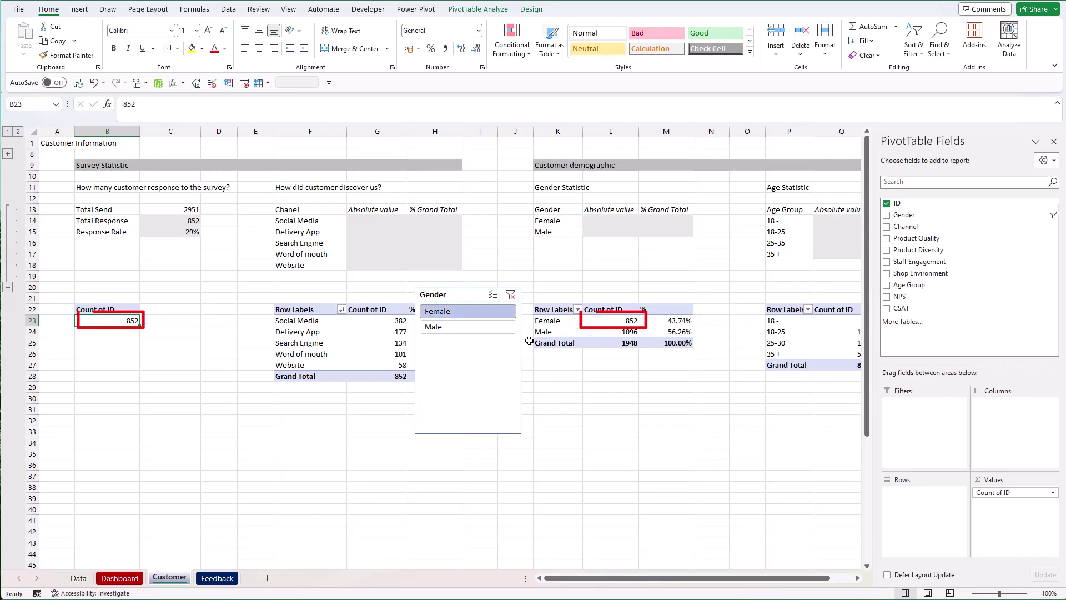
- Clear the filter on the Gender slicer
left_click(511, 294)
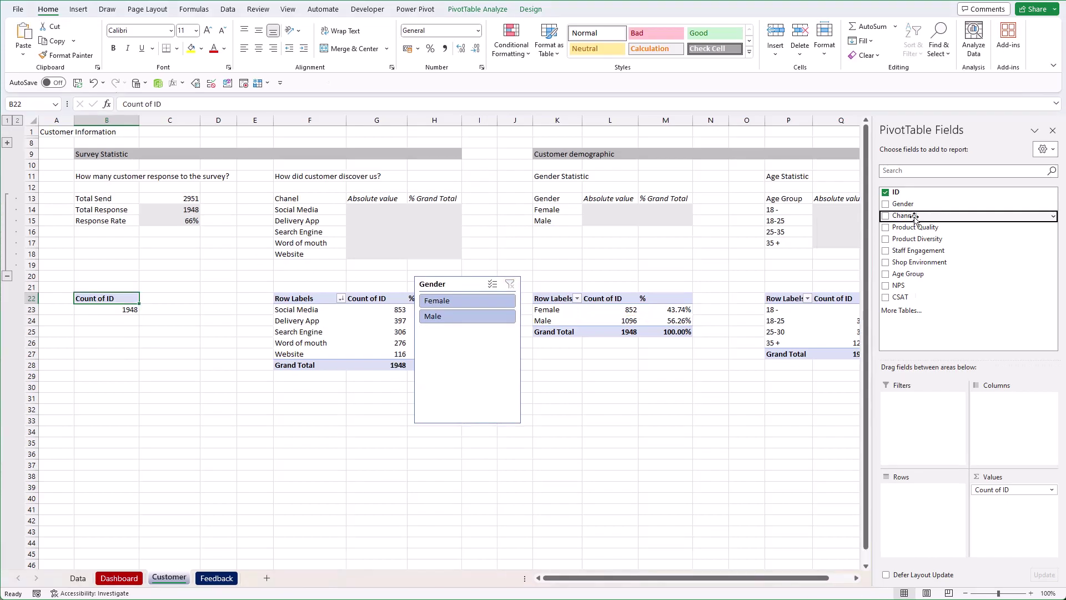
right_click(915, 217)
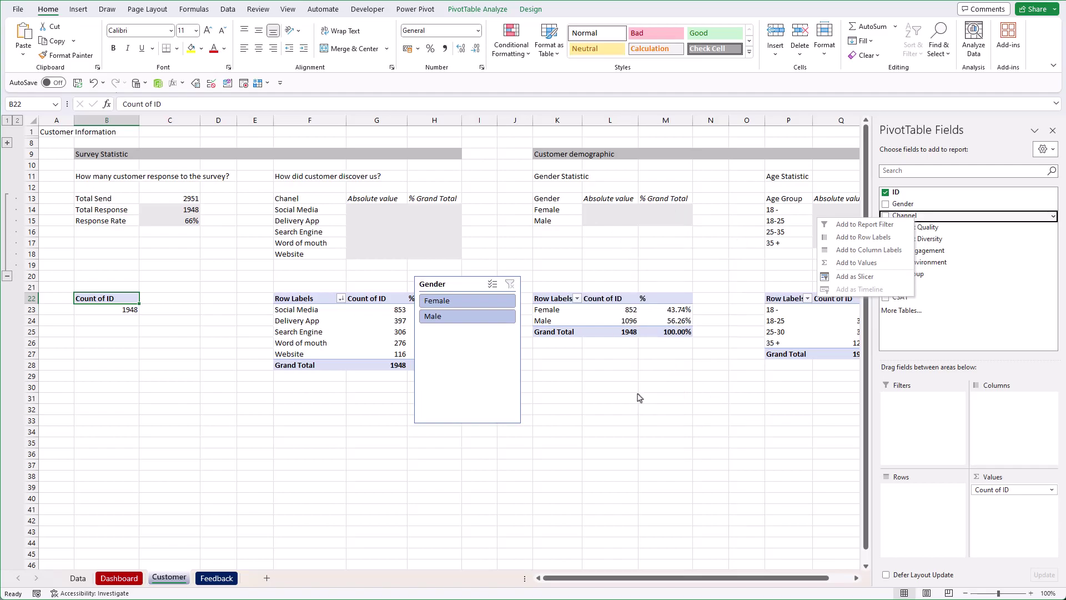
left_click(639, 398)
left_click(636, 397)
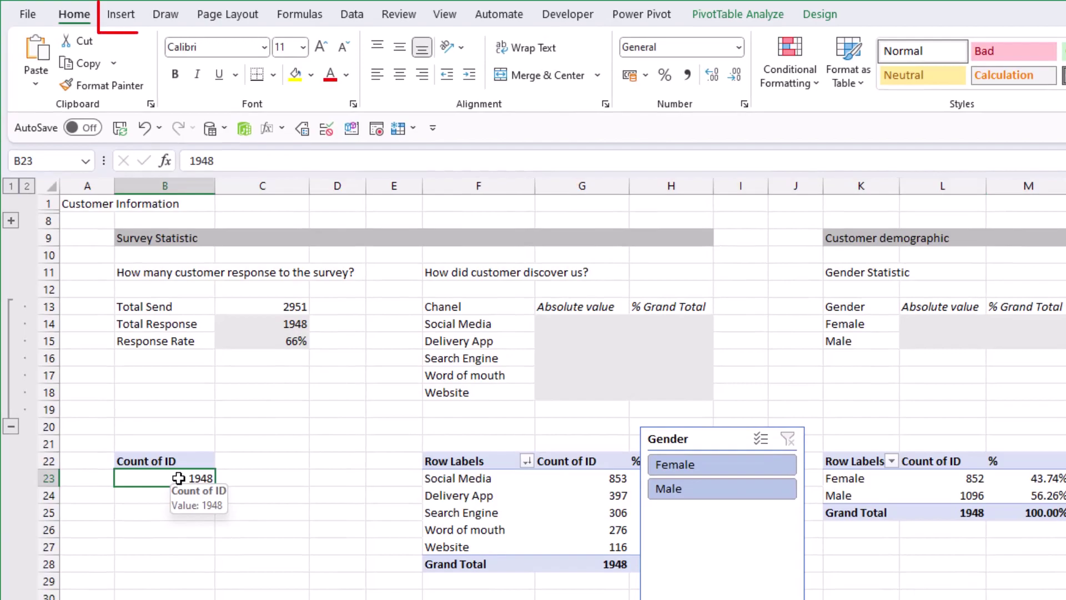
- Insert Channel and Age Group slicers for the Count of ID PivotTable at B22
left_click(121, 15)
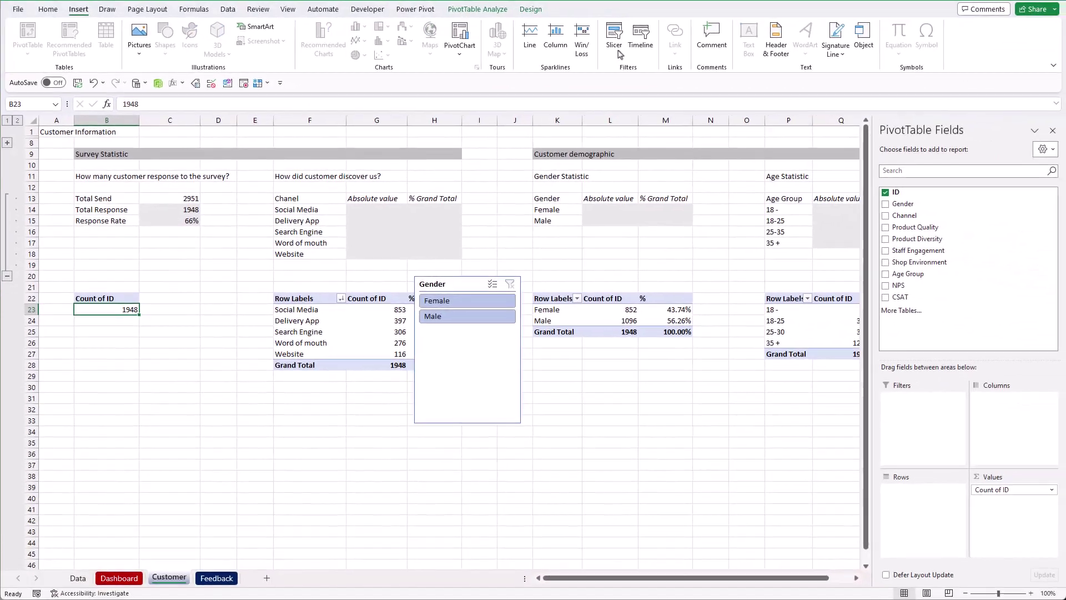
left_click(892, 67)
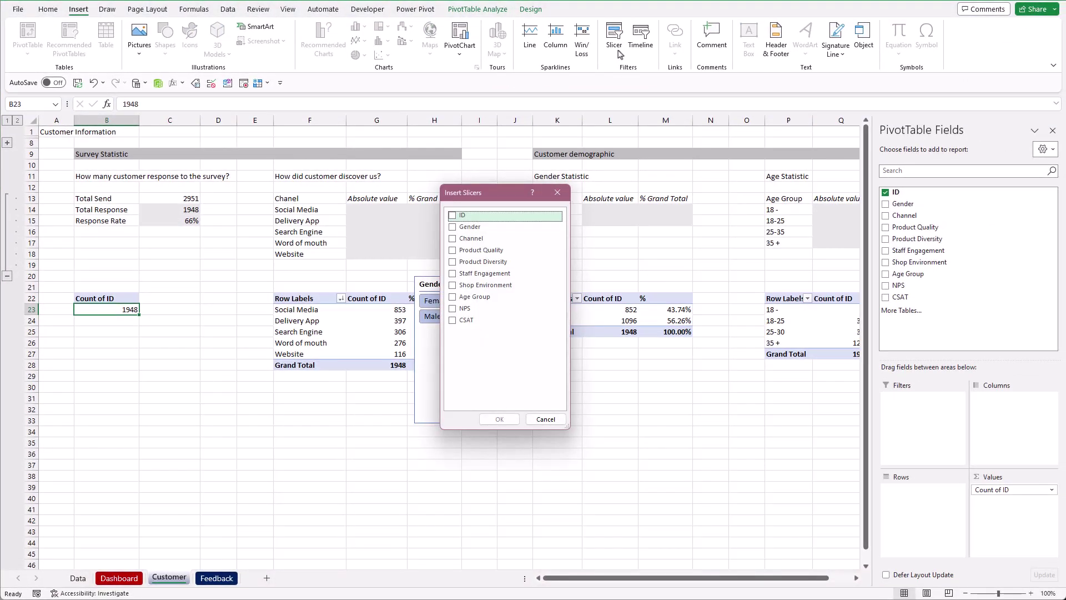
left_click(454, 241)
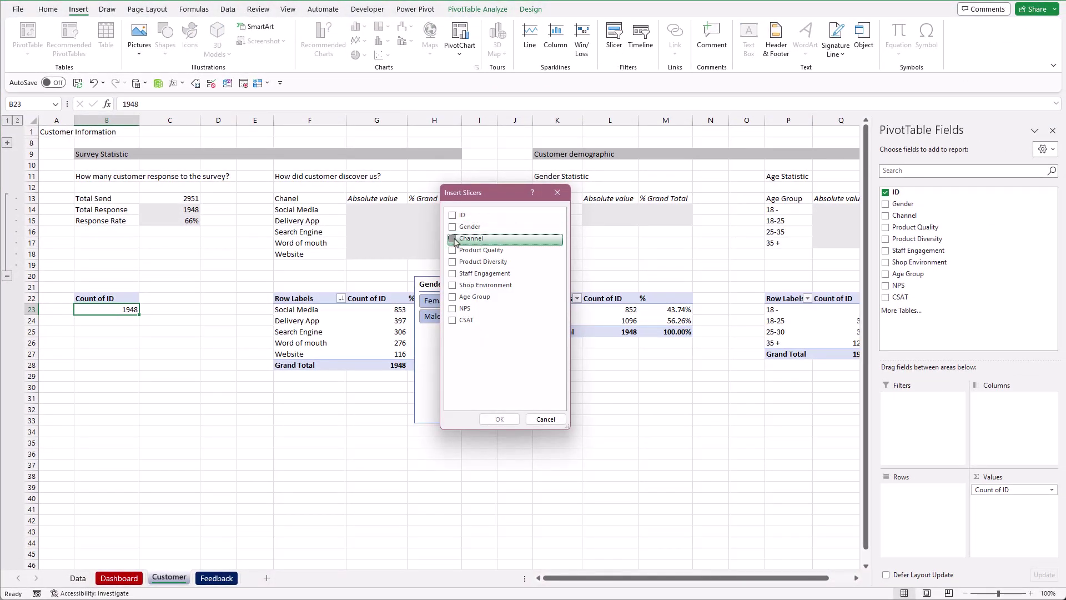
left_click(464, 296)
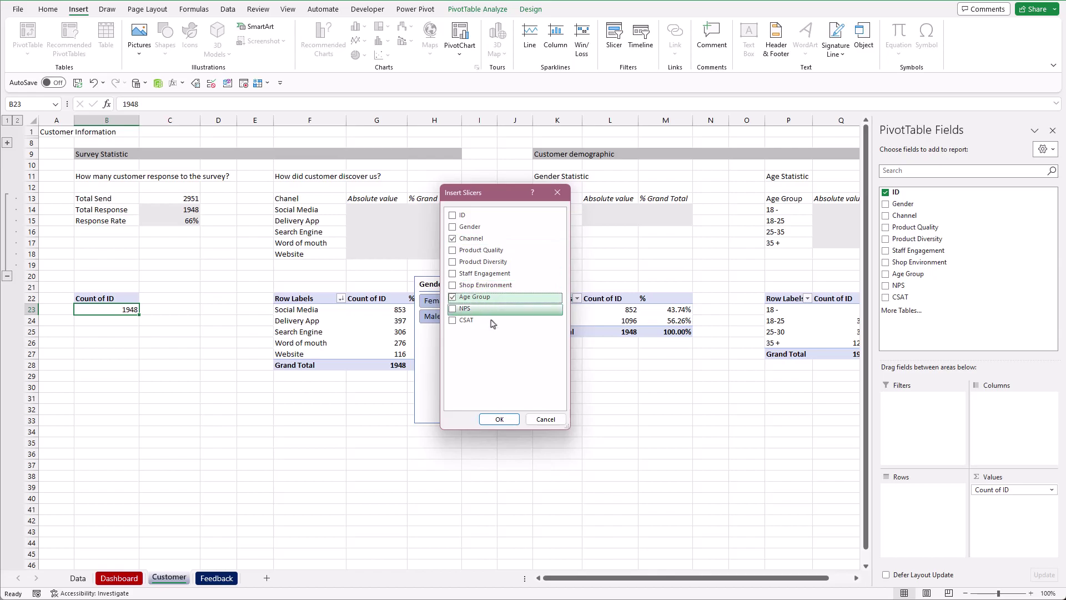
left_click(499, 420)
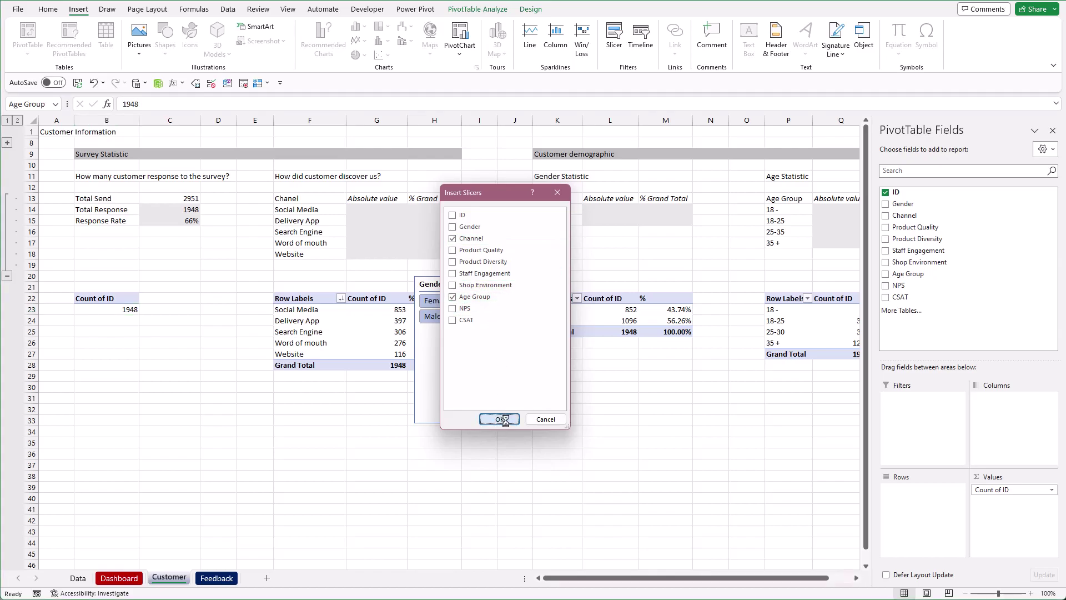
- Arrange the Age Group, Channel and Gender slicers side by side below the PivotTables, starting around row 29
left_click_drag(500, 422, 126, 507)
left_click_drag(404, 396, 202, 507)
left_click_drag(464, 407, 377, 506)
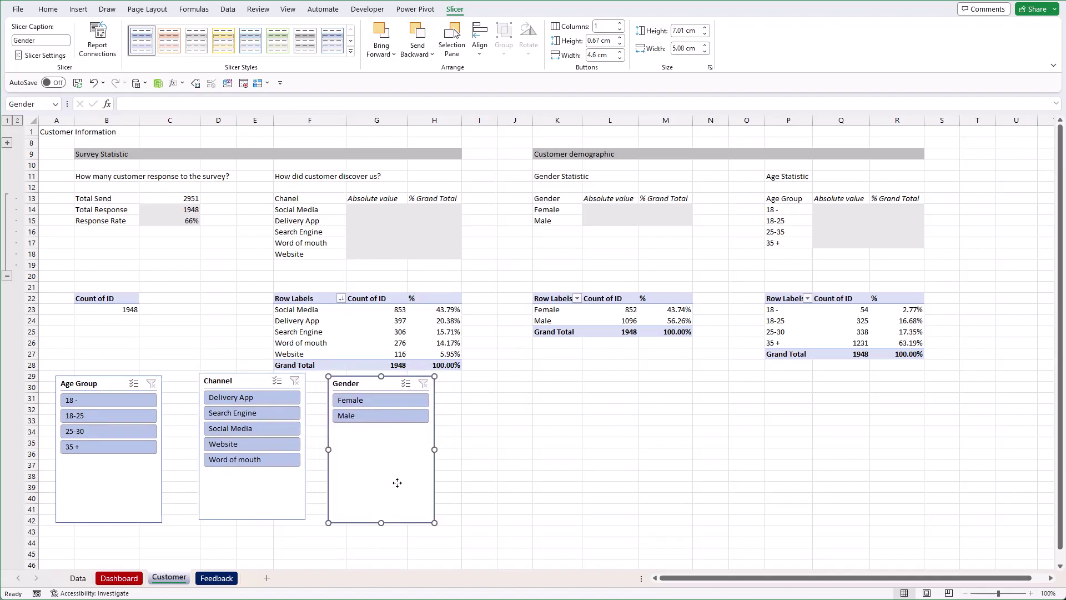
- Test the slicers by filtering to age group 18-25, channel Website and gender Male, and clear all three filters
left_click(108, 402)
left_click(109, 415)
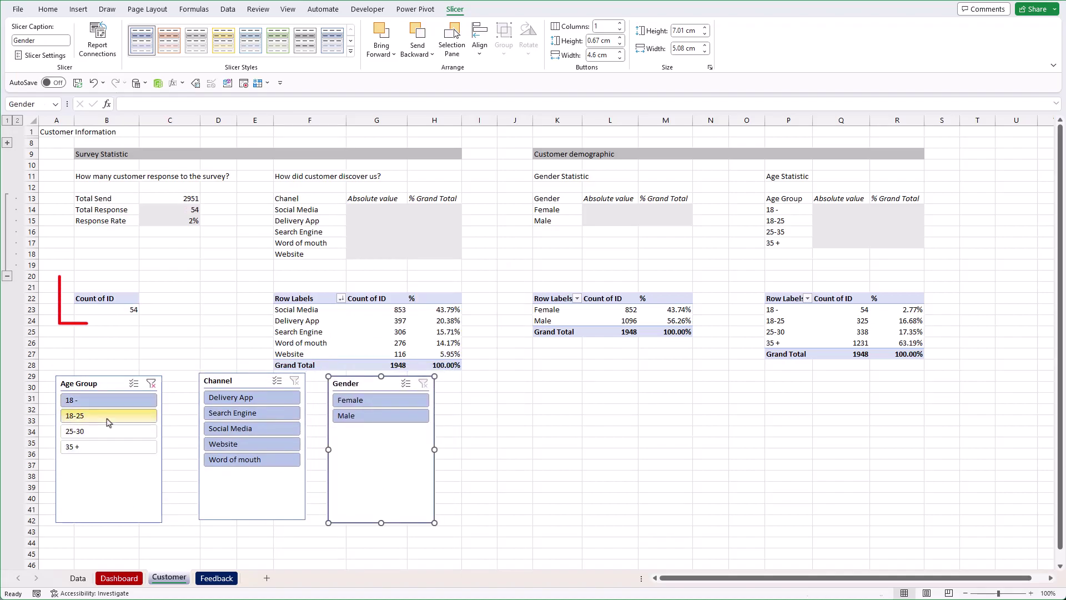
left_click(233, 398)
left_click(238, 413)
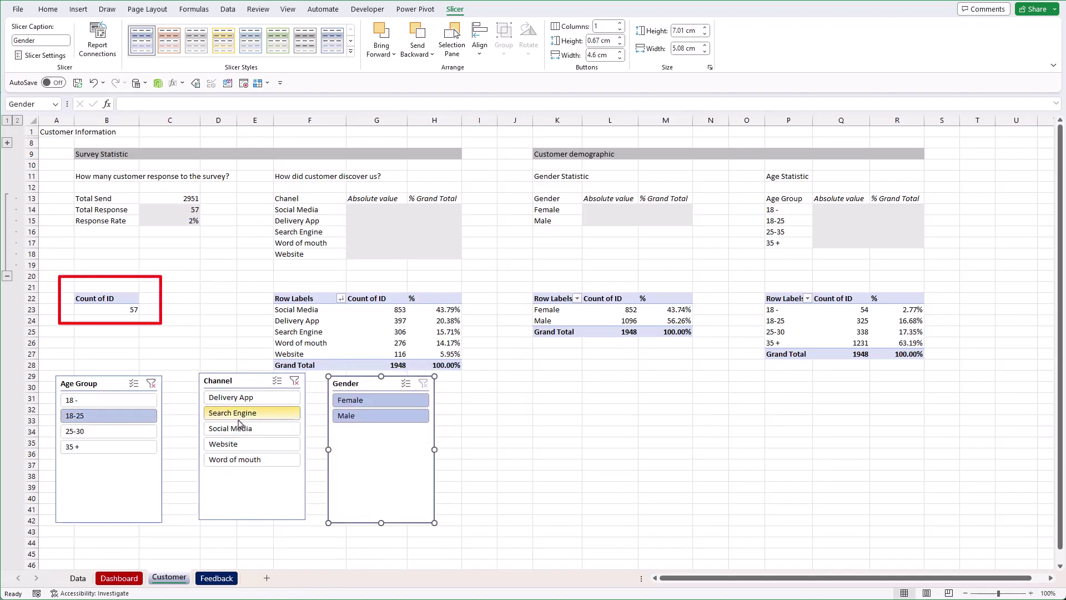
left_click(243, 447)
left_click(359, 420)
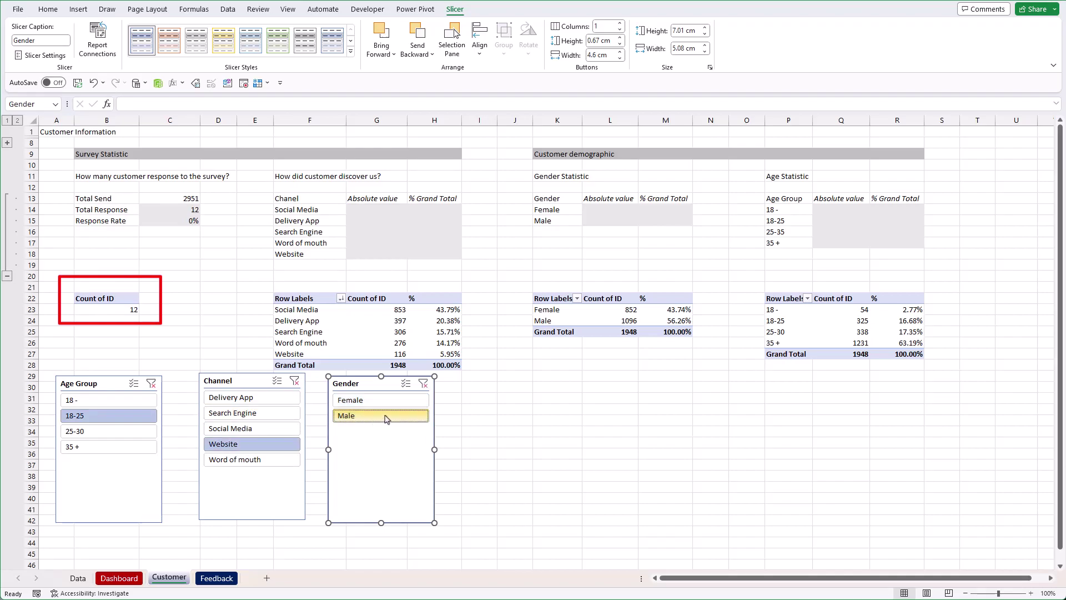
left_click(423, 383)
left_click(295, 381)
left_click(151, 383)
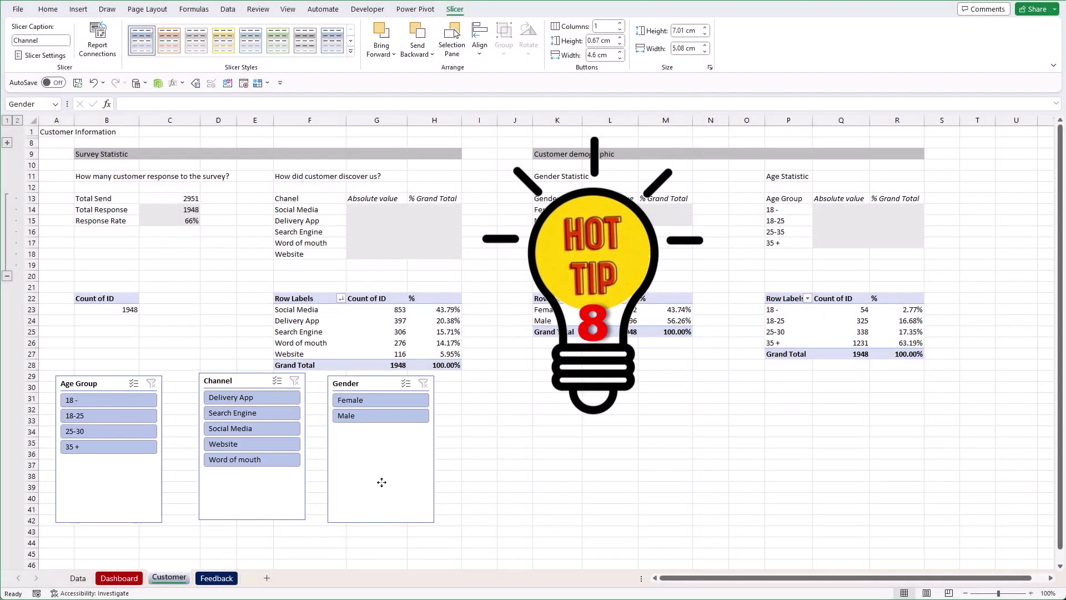
- Connect the Age Group slicer to PV_Channel, PV_Gender, PV_AvgRating, PV_CSAT and PV_NPS as well, leaving PV_Age unconnected
left_click(381, 482)
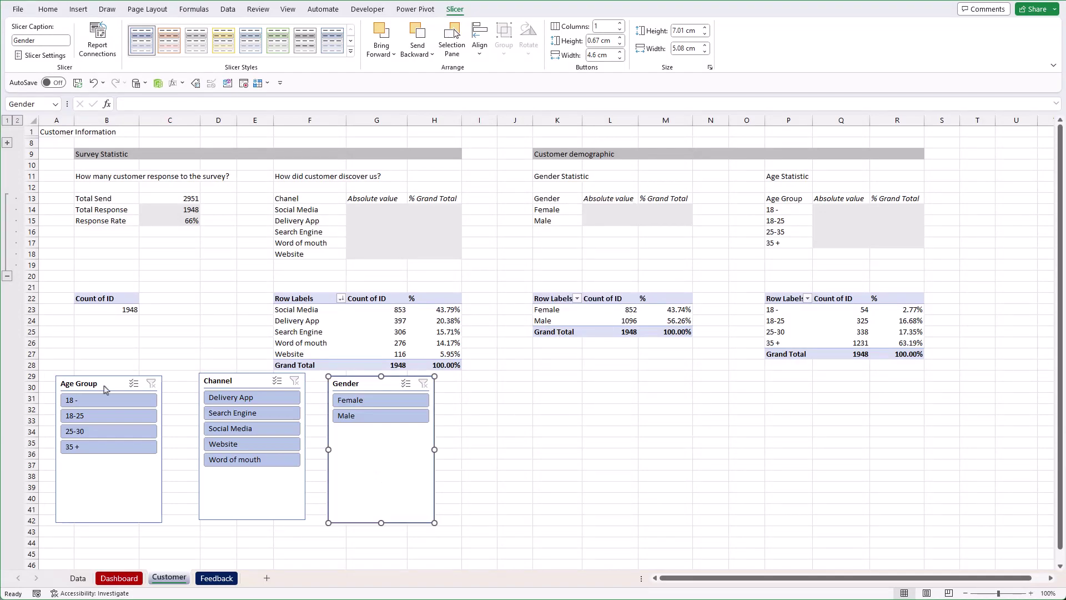
right_click(104, 385)
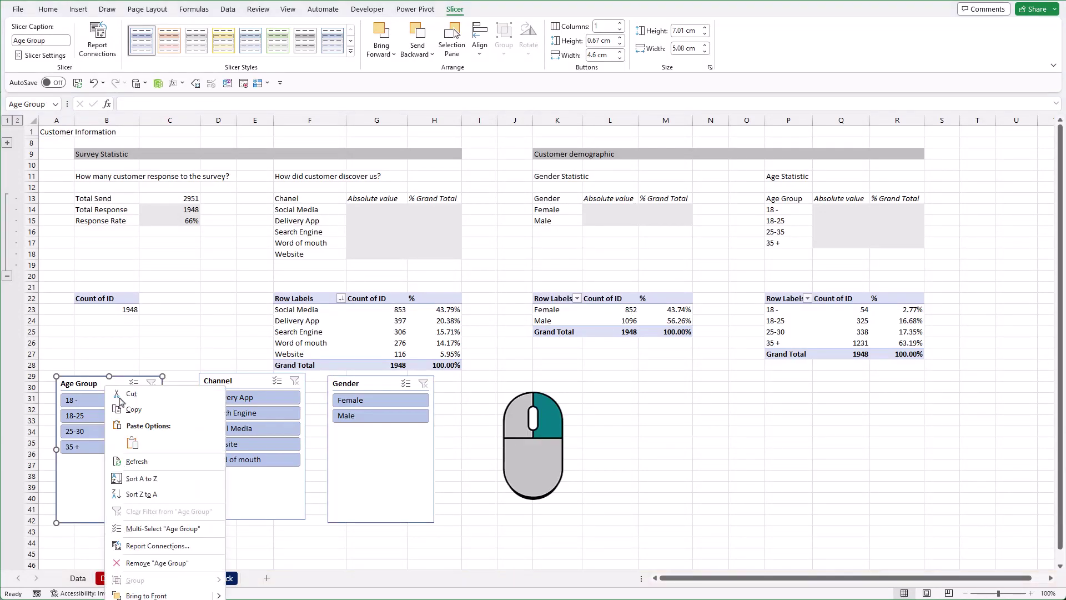
left_click(157, 545)
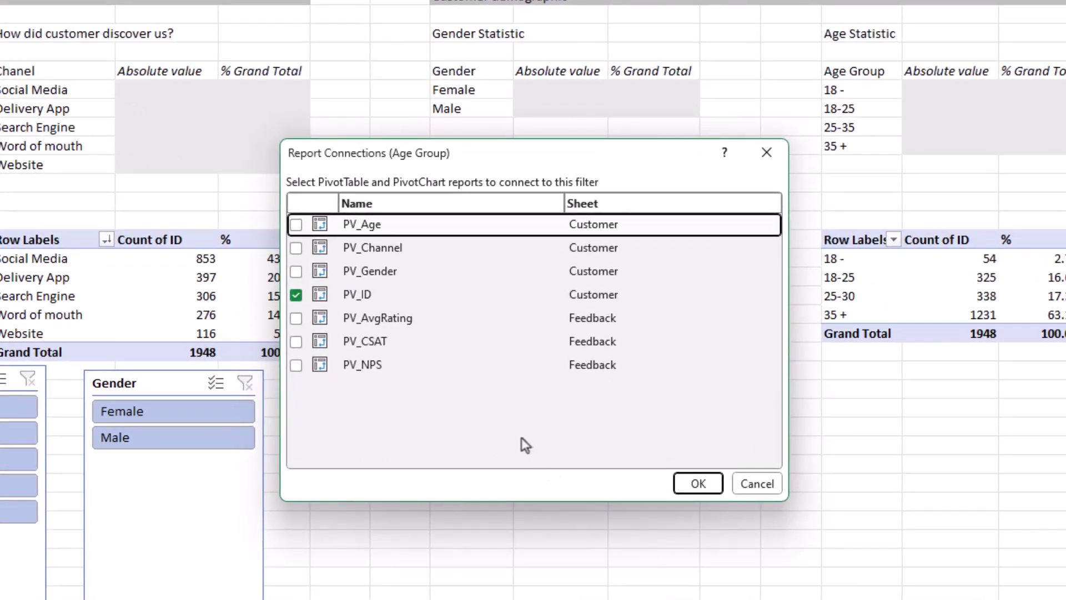
left_click(296, 248)
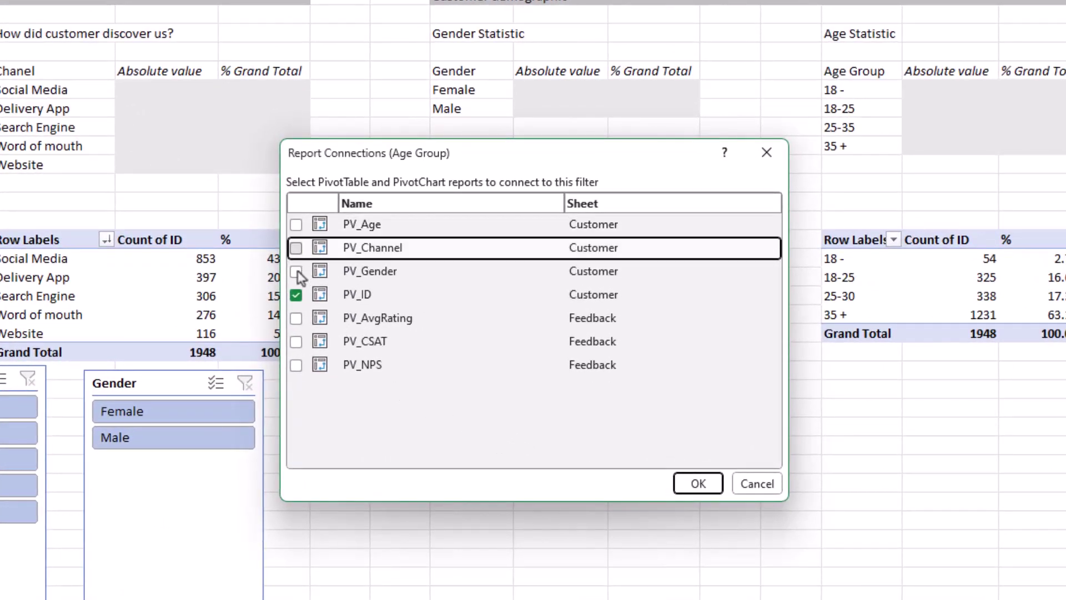
left_click(296, 271)
left_click(296, 320)
left_click(295, 342)
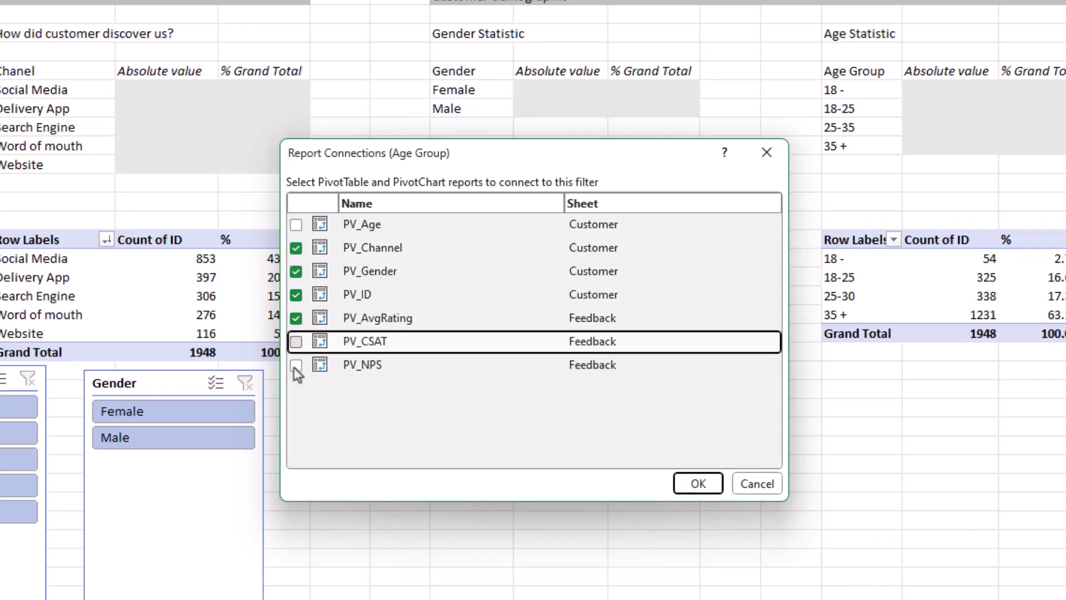
left_click(296, 365)
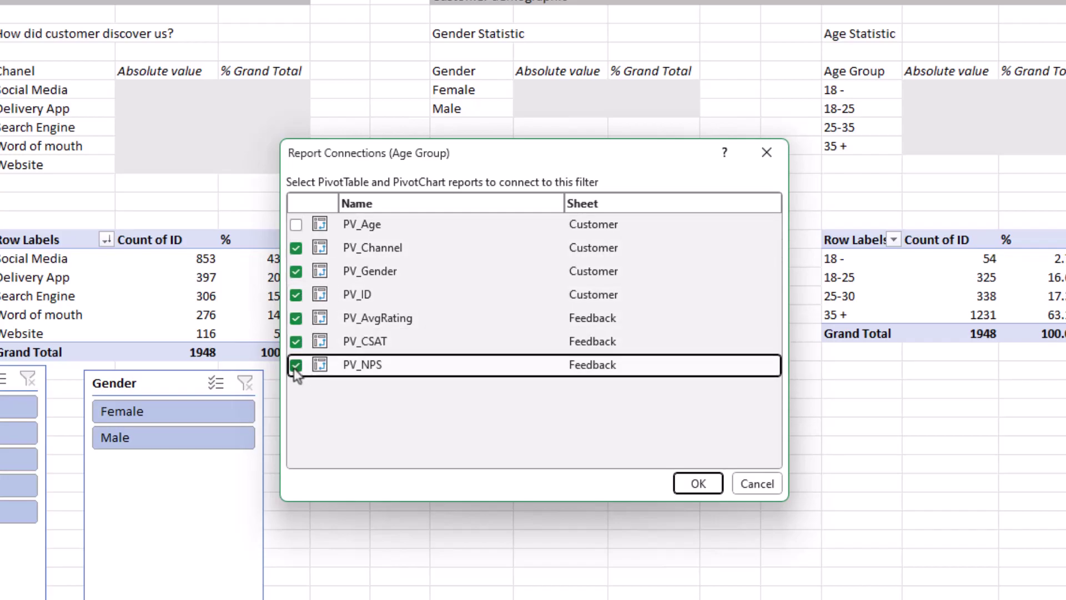
left_click(686, 491)
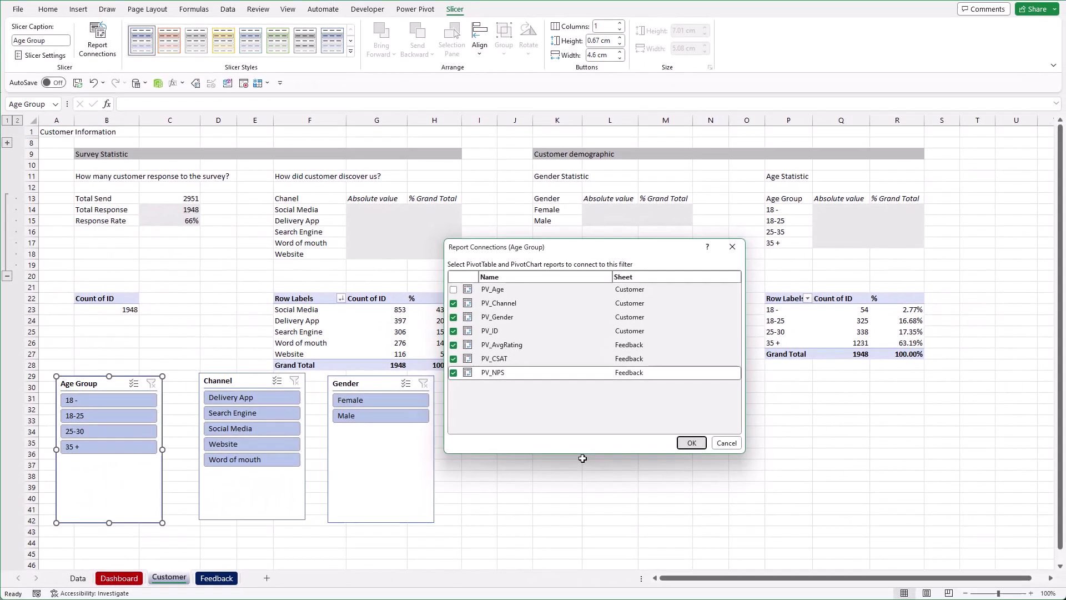
left_click(698, 483)
- Connect the Channel slicer to PV_Age, PV_Gender, PV_AvgRating, PV_CSAT and PV_NPS as well, leaving PV_Channel unconnected
left_click(3, 571)
left_click(98, 39)
left_click(464, 330)
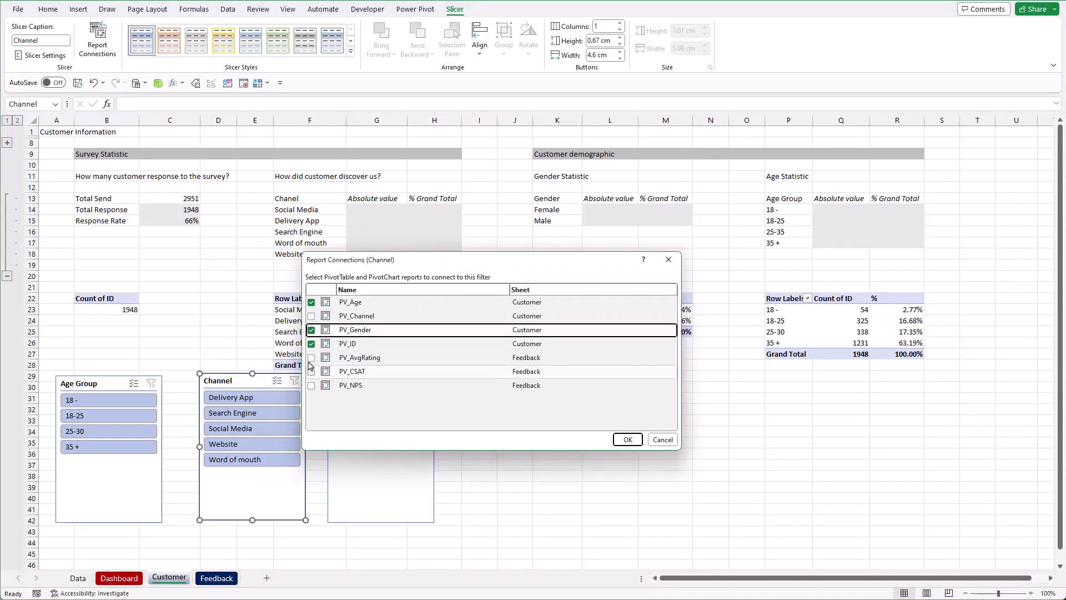
left_click(433, 371)
left_click(444, 384)
- Connect the Gender slicer to PV_Age, PV_Channel, PV_AvgRating, PV_CSAT and PV_NPS as well, leaving PV_Gender unconnected
right_click(420, 451)
left_click(452, 312)
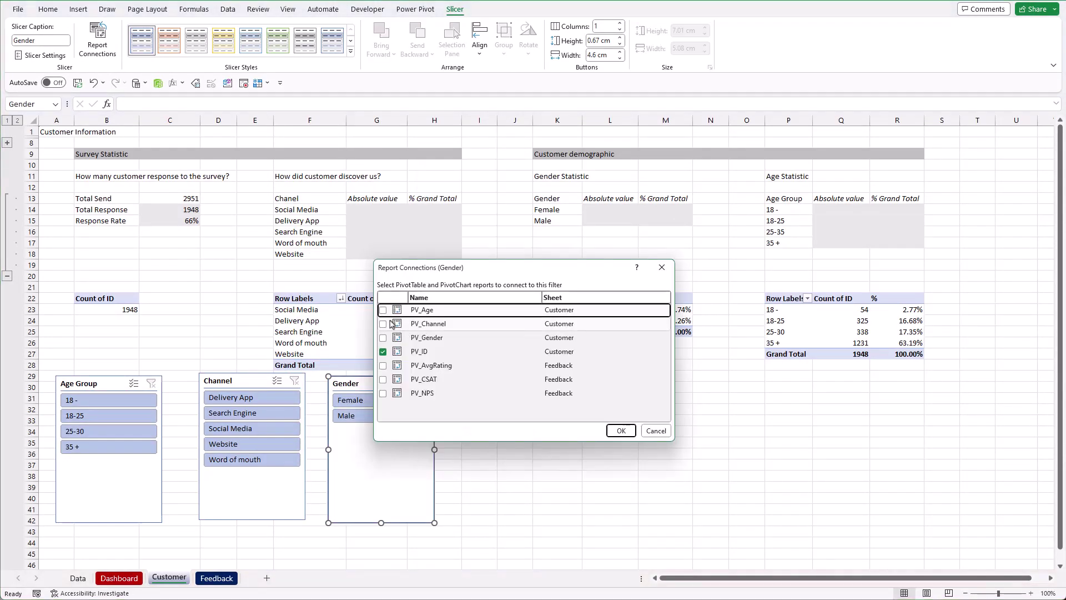
left_click(425, 310)
left_click(427, 324)
left_click(430, 366)
left_click(425, 379)
left_click(422, 393)
left_click(619, 431)
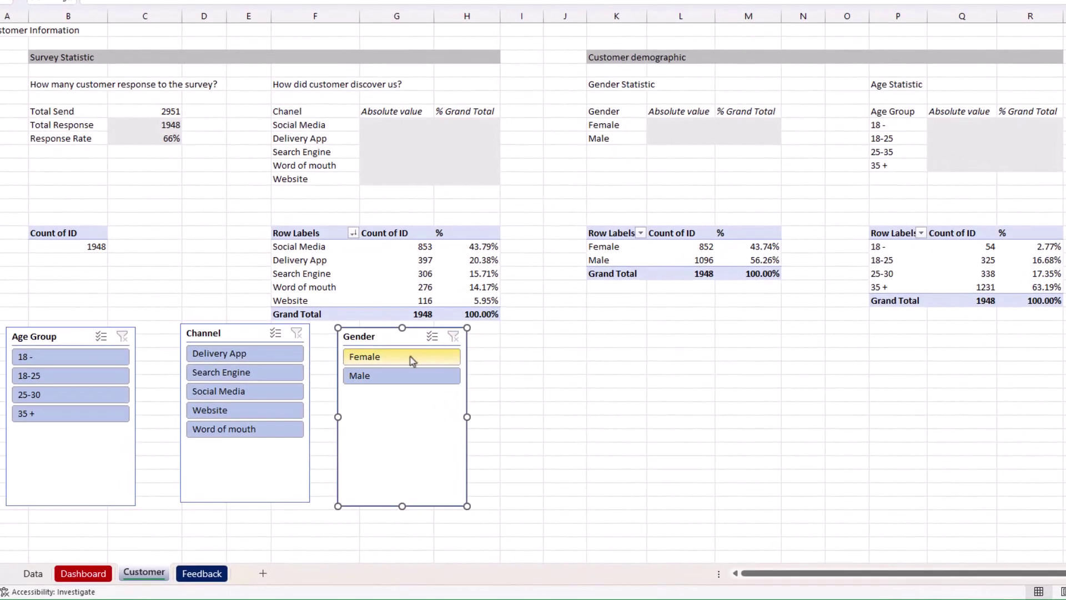
- Check the slicer connections by filtering Gender to Female and Male, clearing it, and filtering Channel to Delivery App, Search Engine and Social Media
left_click(412, 359)
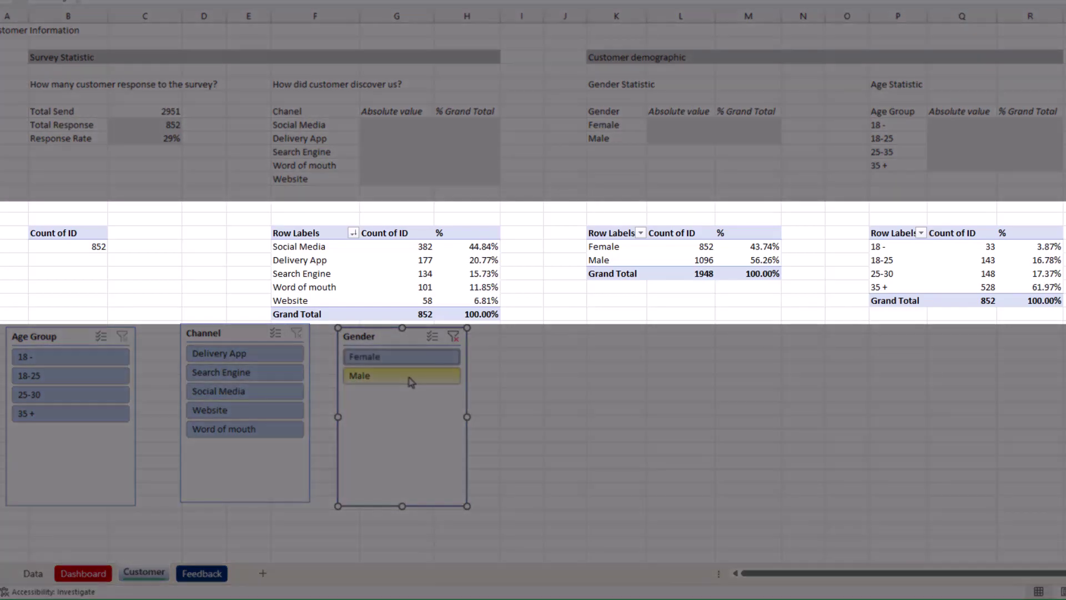
left_click(410, 379)
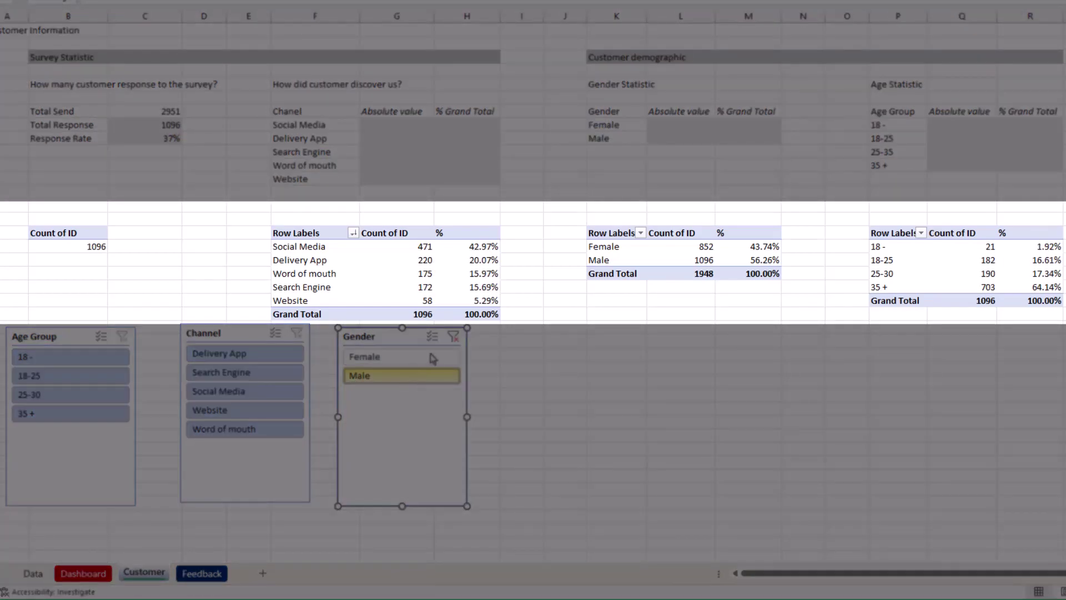
left_click(453, 336)
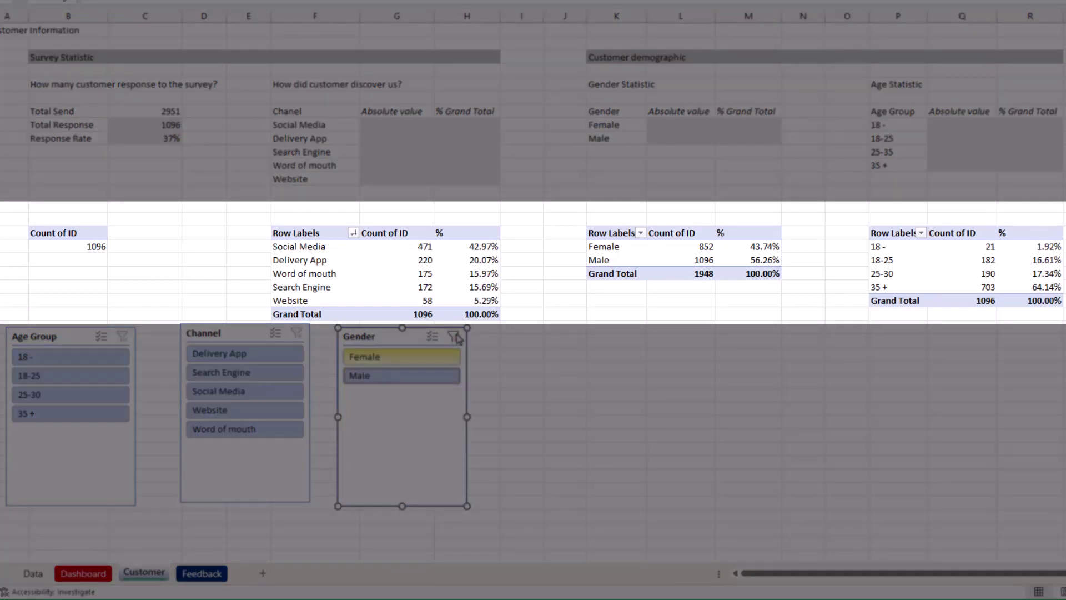
left_click(283, 360)
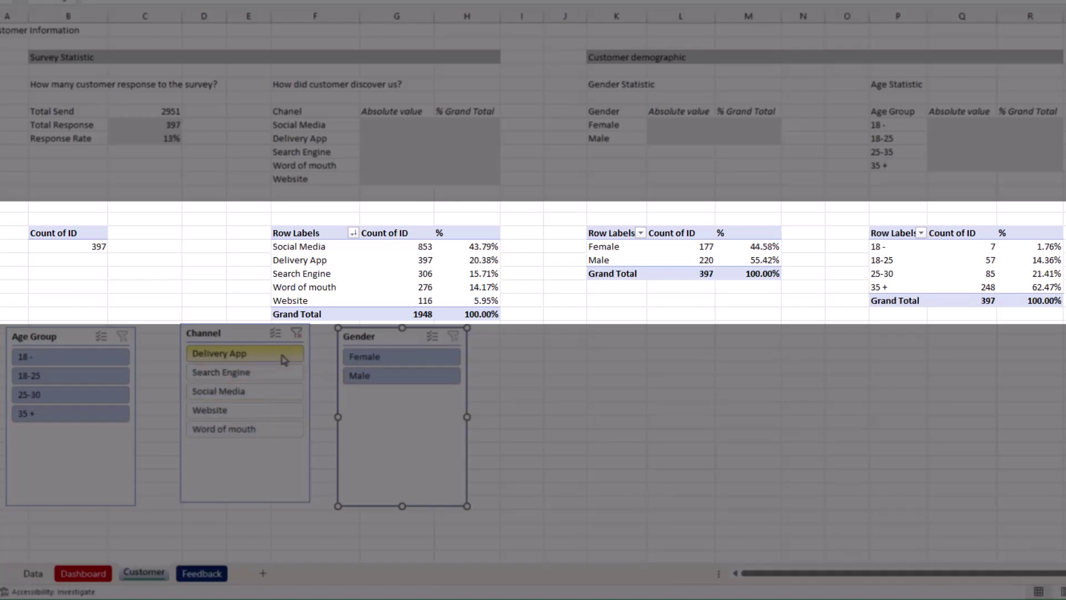
left_click(283, 377)
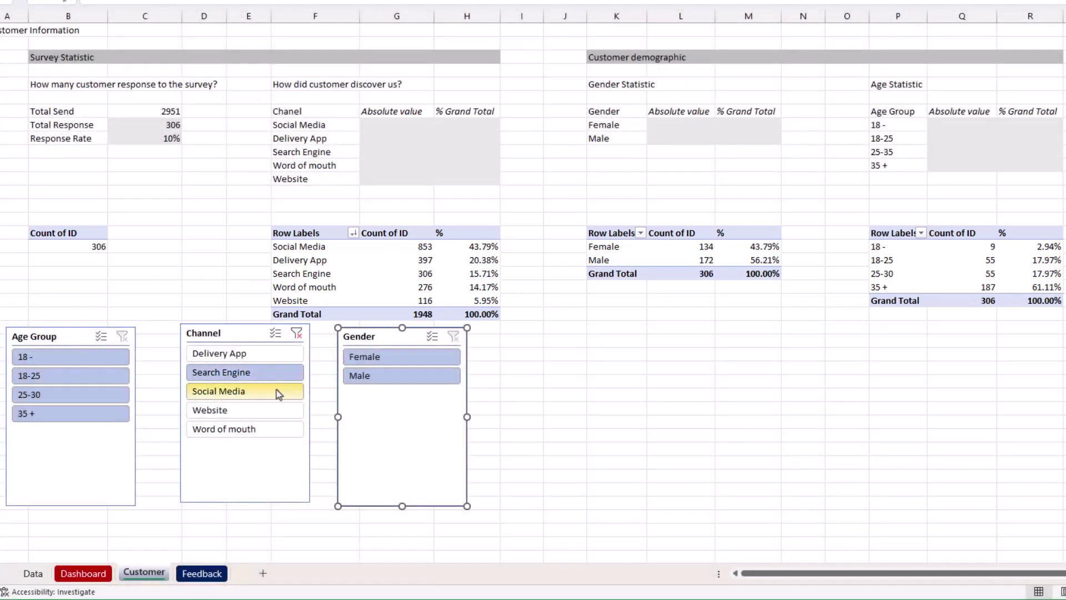
left_click(279, 394)
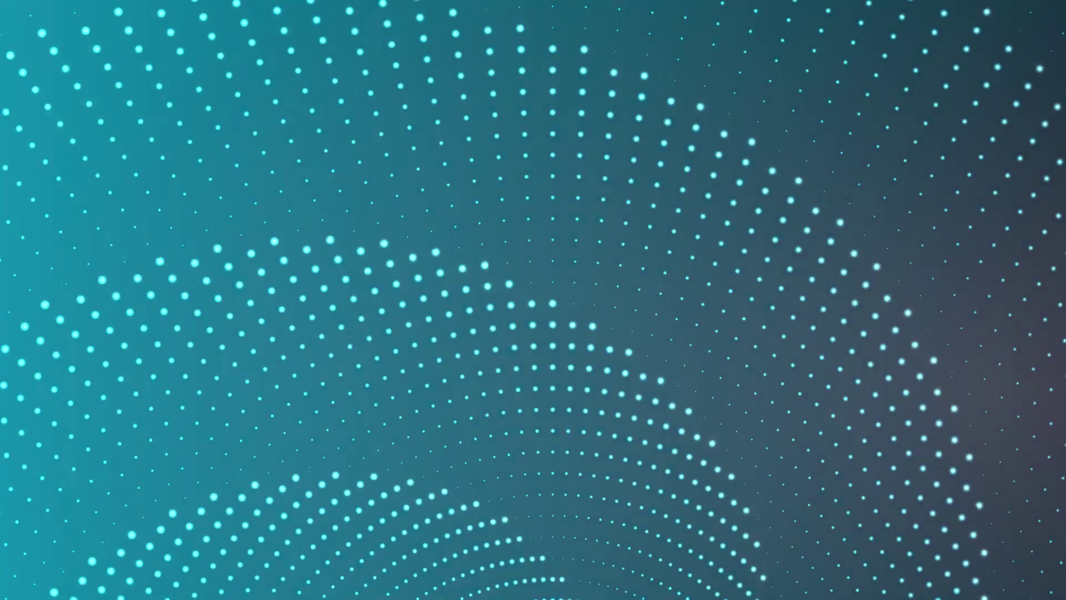